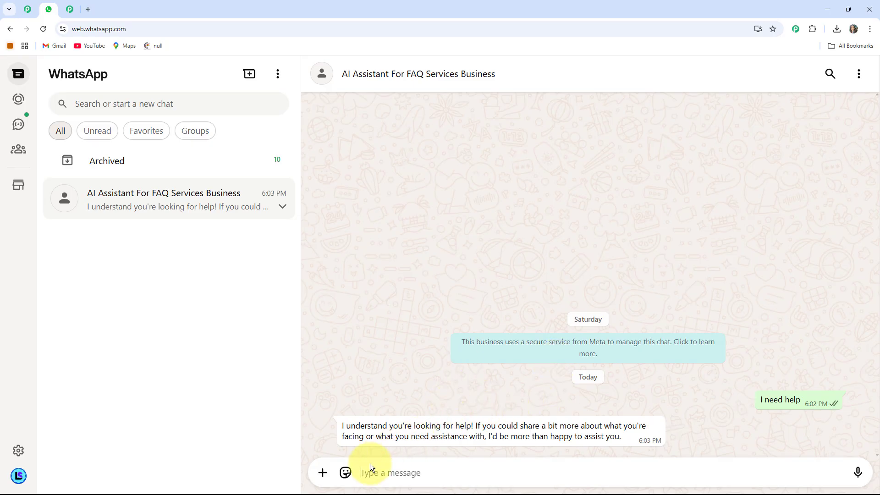
# - Ask the FAQ assistant "What services do you offer?" and "What are your service charges?" in the WhatsApp chat
pyautogui.write('What services do you offer?')
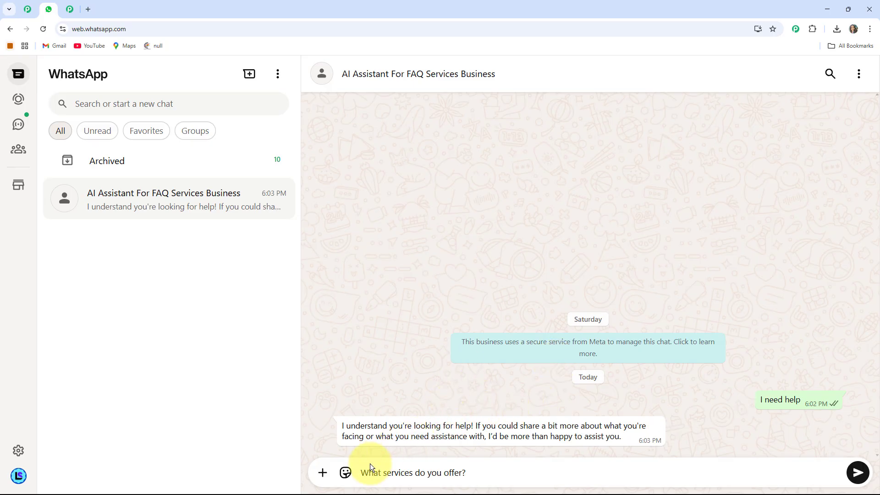
pyautogui.press('Return')
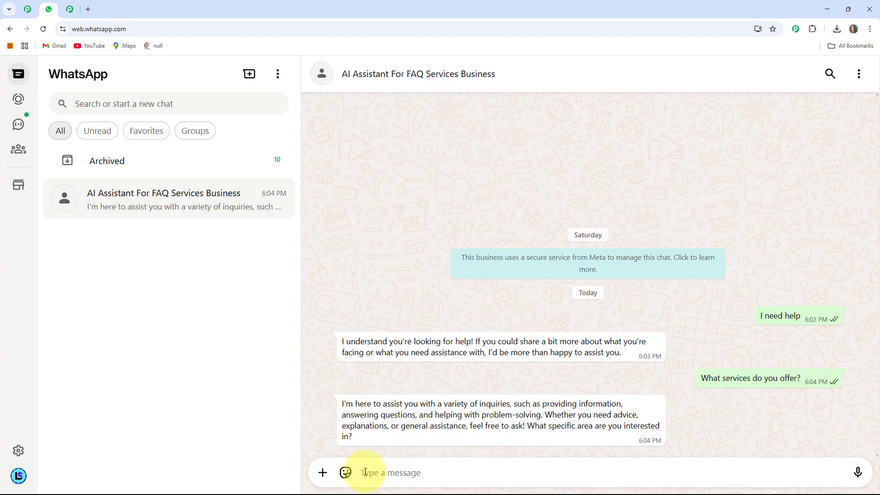
pyautogui.write('What are your service charges?')
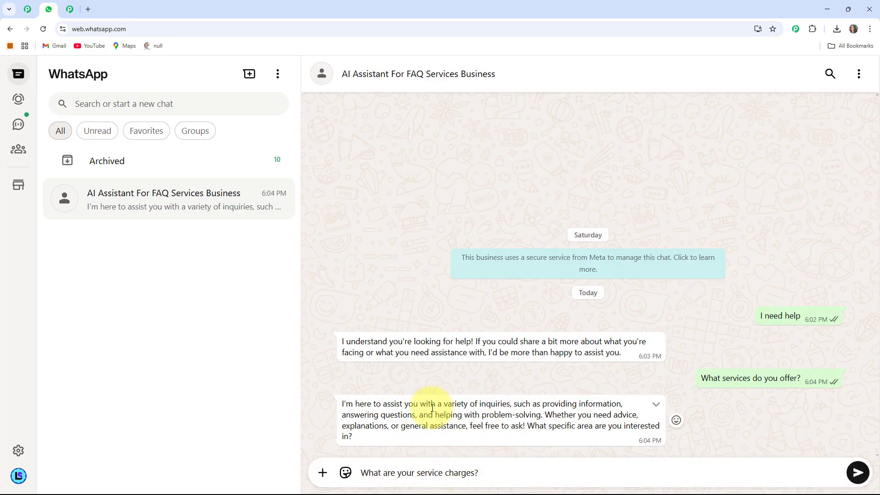
pyautogui.press('Return')
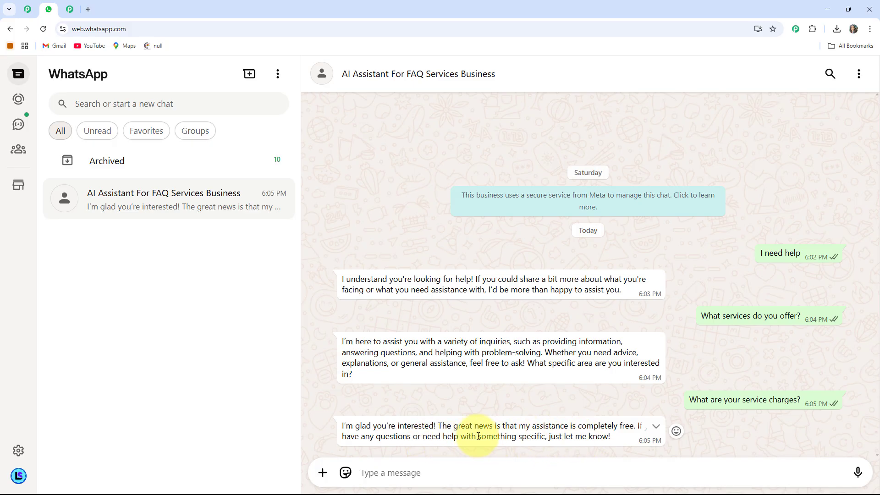
# - Send the assistant the questions "Are your staff trained and background-verified?" and "How can I book a service?"
pyautogui.click(382, 472)
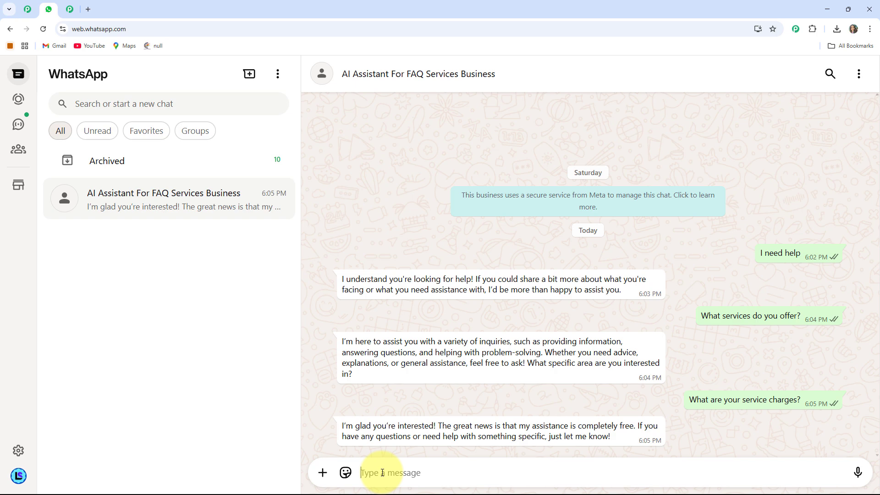
pyautogui.write('Are your staff trained and background-verified?')
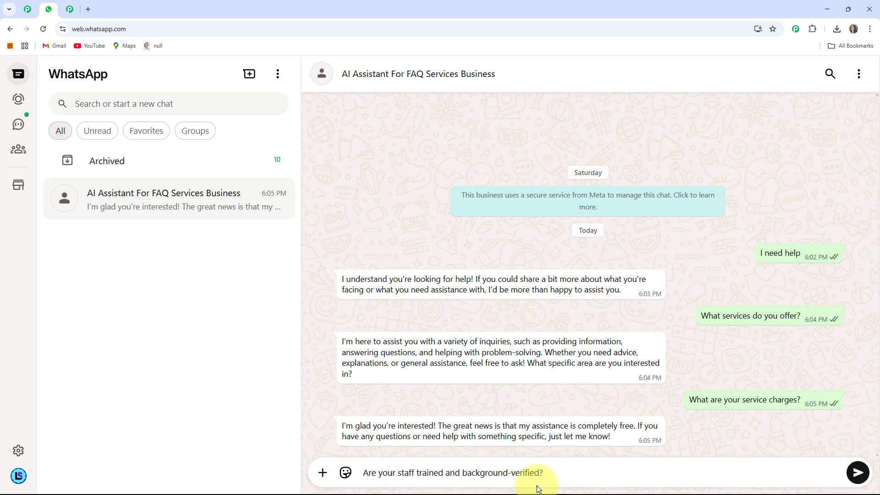
pyautogui.press('Return')
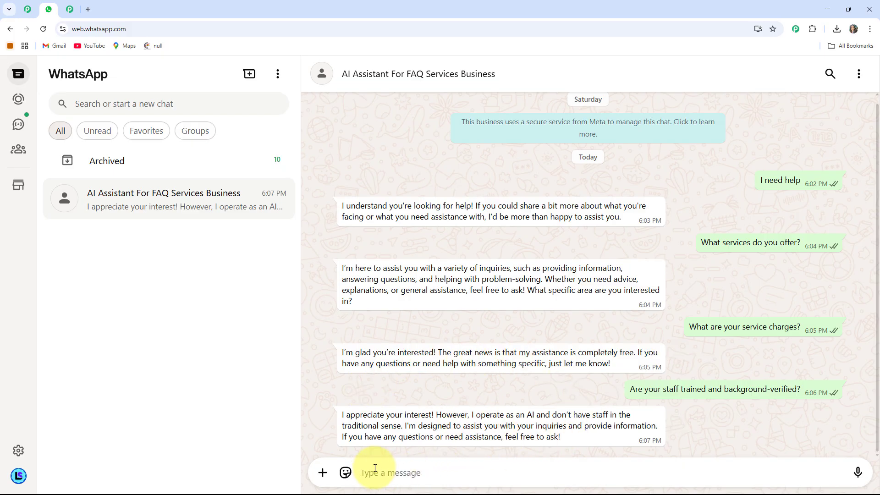
pyautogui.write('How can I book a service?')
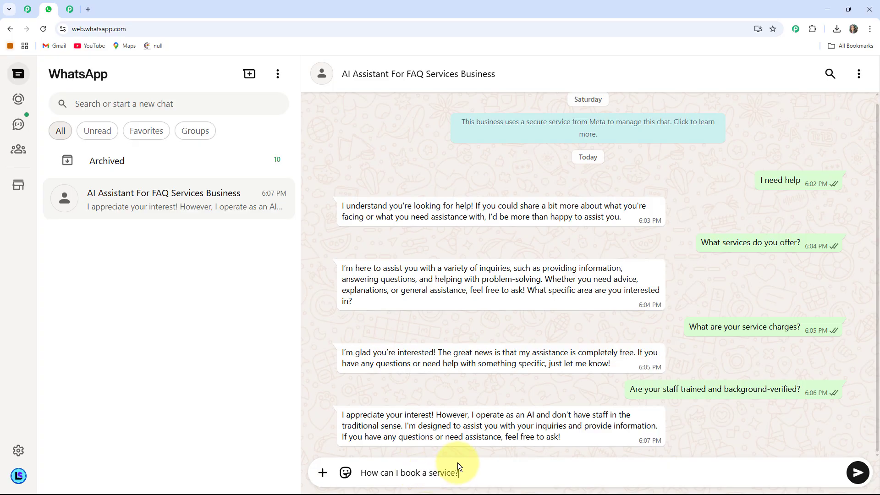
pyautogui.press('Return')
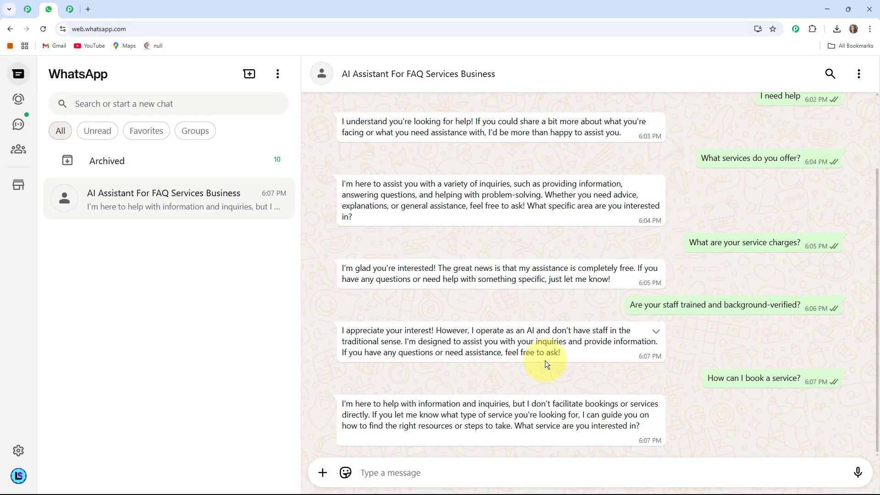
# - Open pabbly.com/chatflow in a new browser tab
pyautogui.click(90, 12)
pyautogui.click(91, 28)
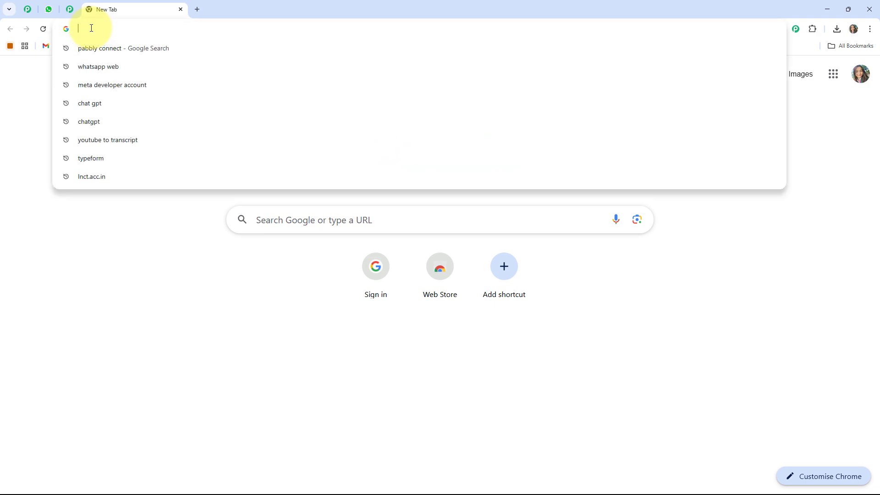
pyautogui.write('pabbly.com/chatflow')
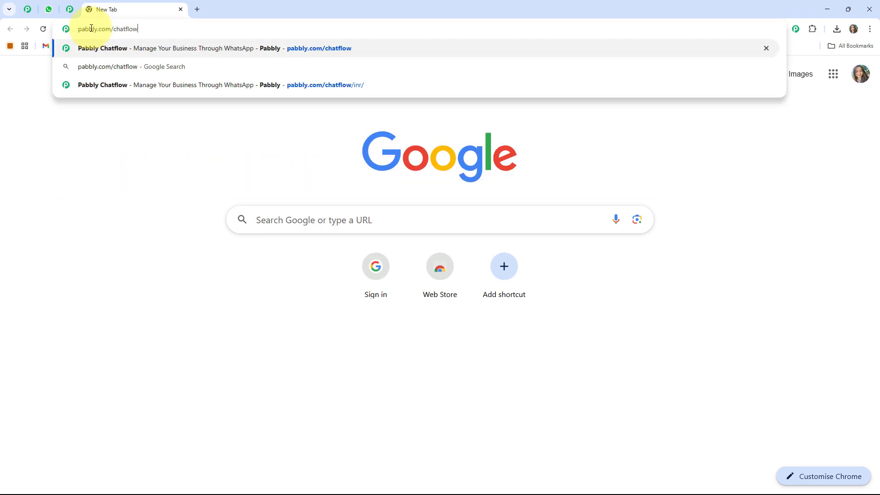
pyautogui.press('Return')
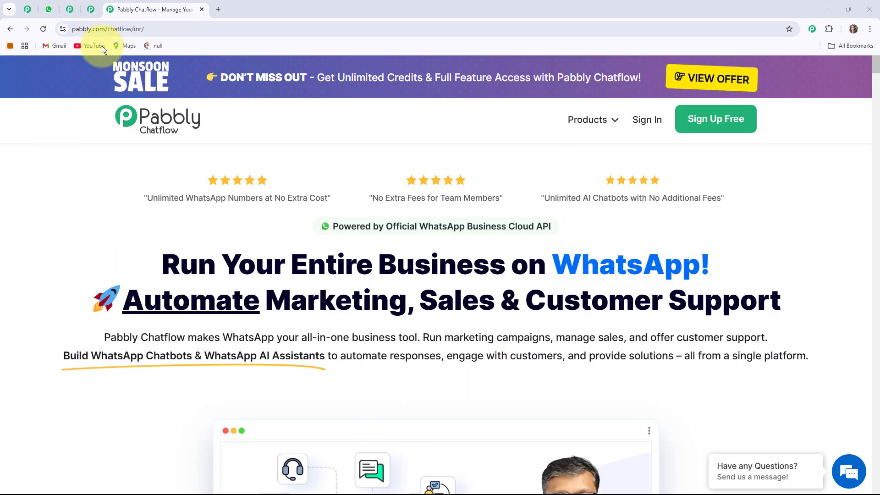
# - Examine the Pabbly Community page, including its benefits, the join option and the support section
pyautogui.click(91, 9)
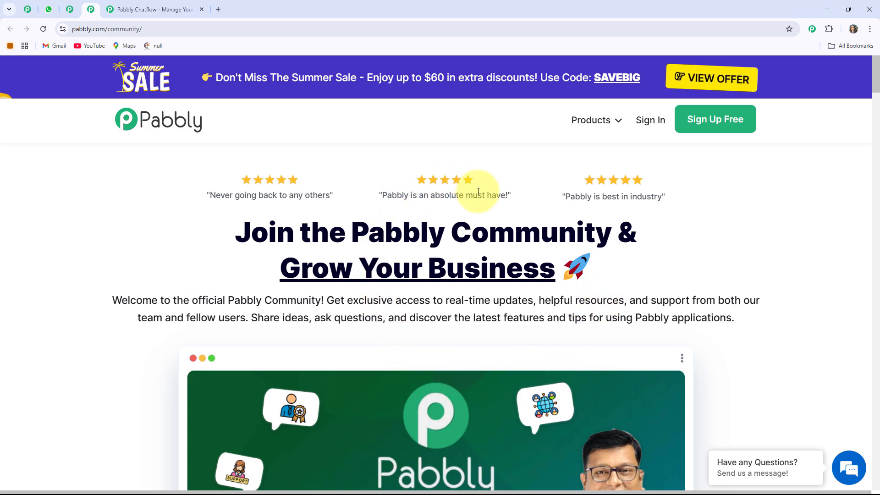
pyautogui.scroll(-2, 480, 199)
pyautogui.scroll(-4, 481, 200)
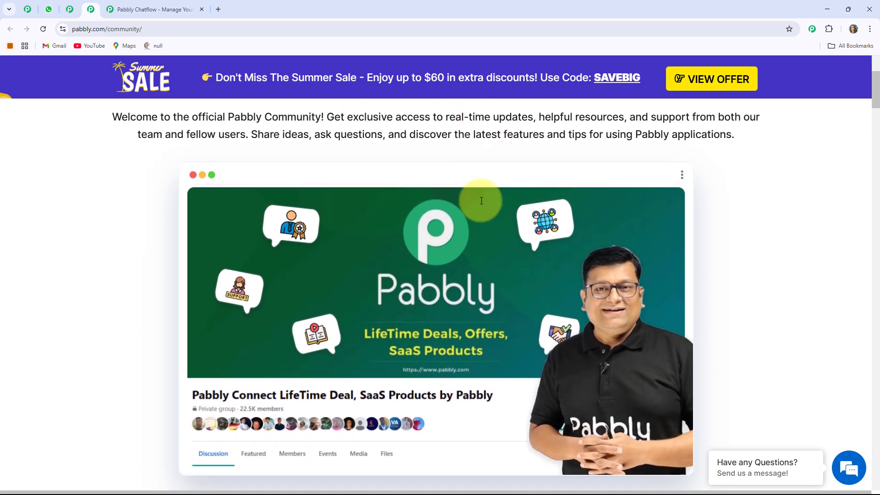
pyautogui.scroll(-6, 480, 204)
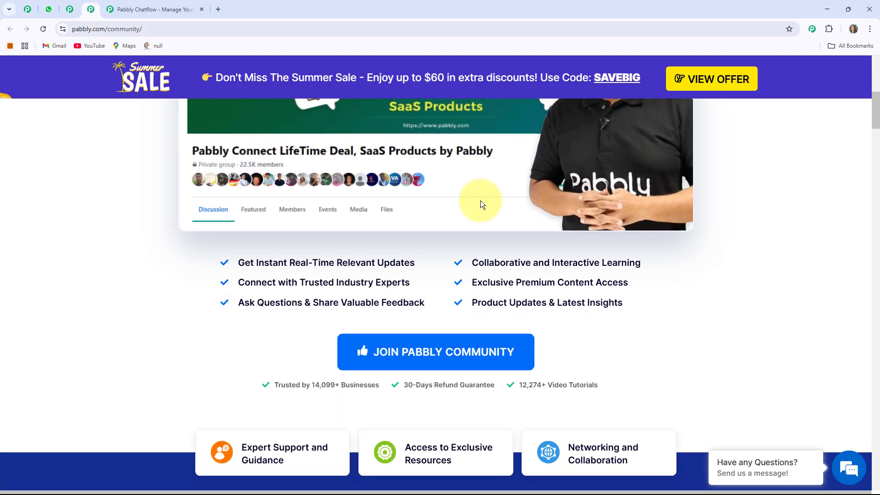
pyautogui.scroll(-3, 393, 252)
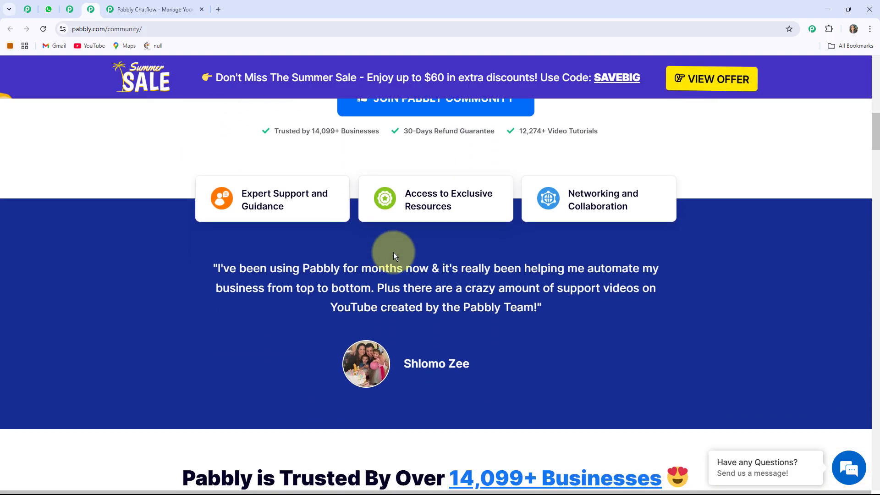
pyautogui.scroll(-6, 432, 172)
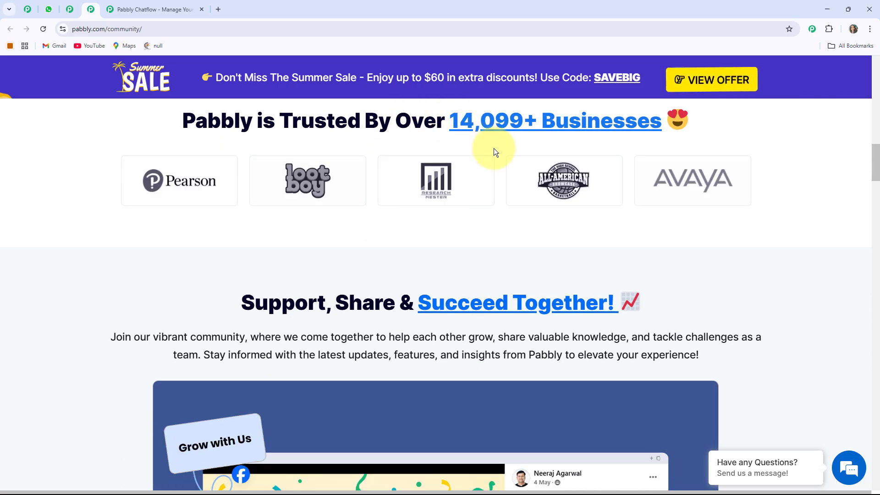
pyautogui.scroll(-5, 495, 181)
pyautogui.scroll(-4, 422, 278)
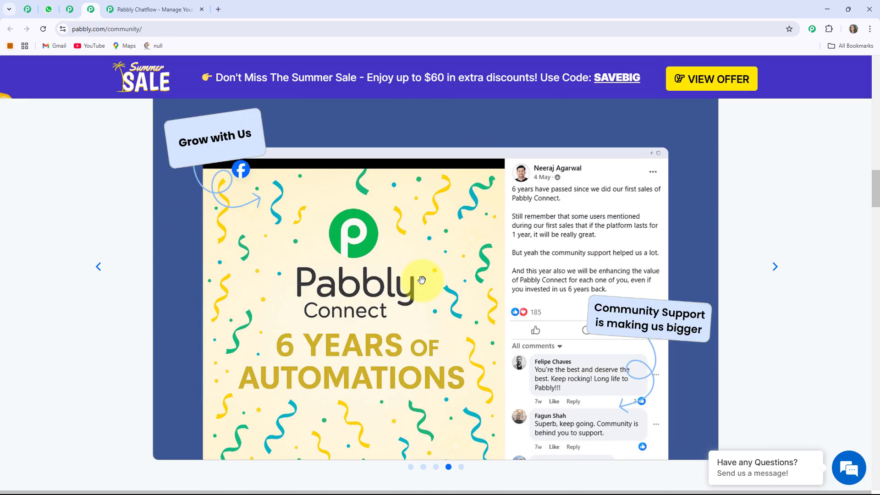
pyautogui.scroll(10, 421, 279)
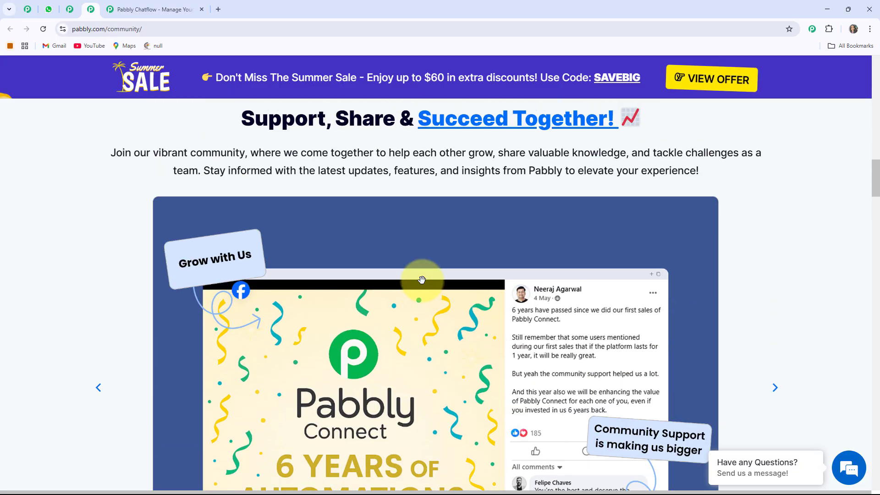
pyautogui.scroll(10, 422, 279)
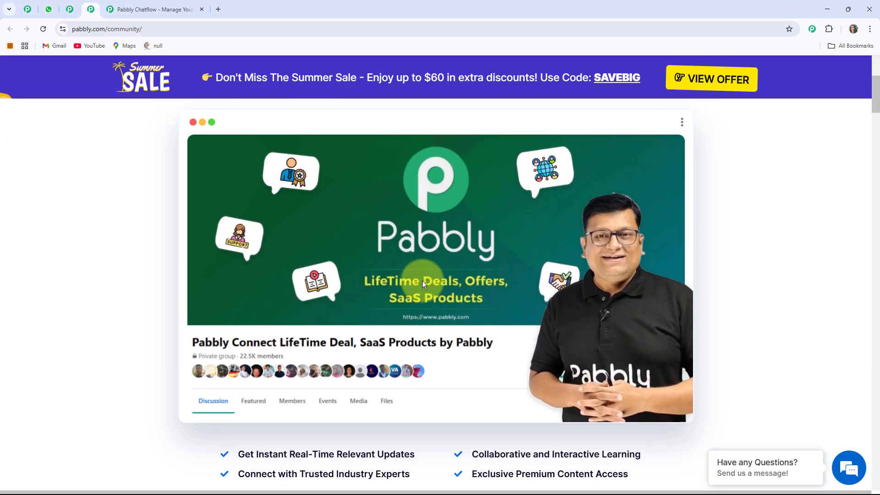
pyautogui.scroll(2, 419, 270)
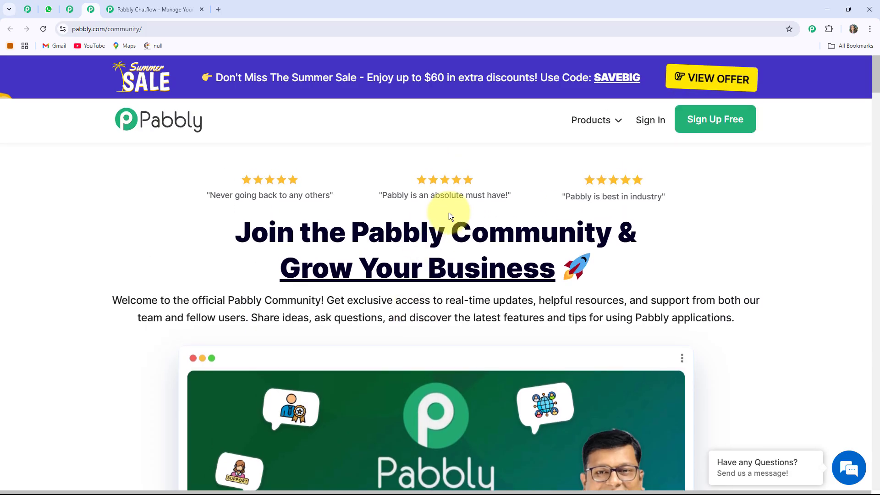
pyautogui.scroll(-7, 500, 262)
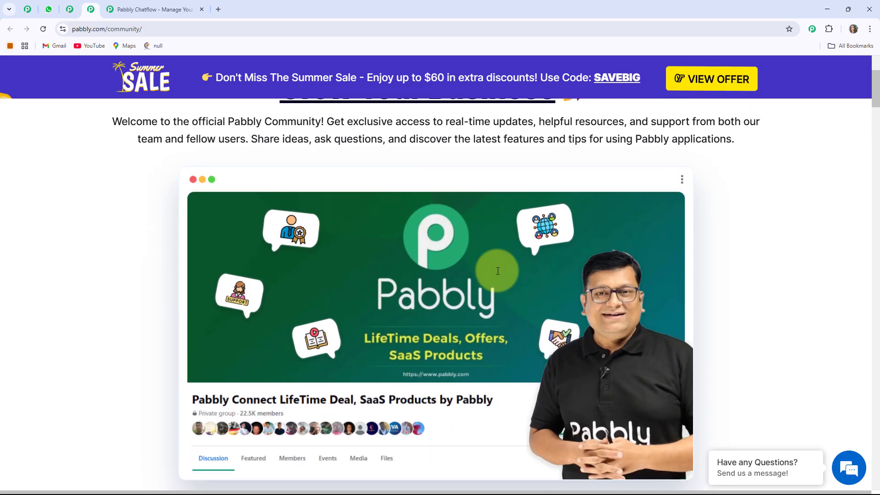
pyautogui.scroll(4, 498, 270)
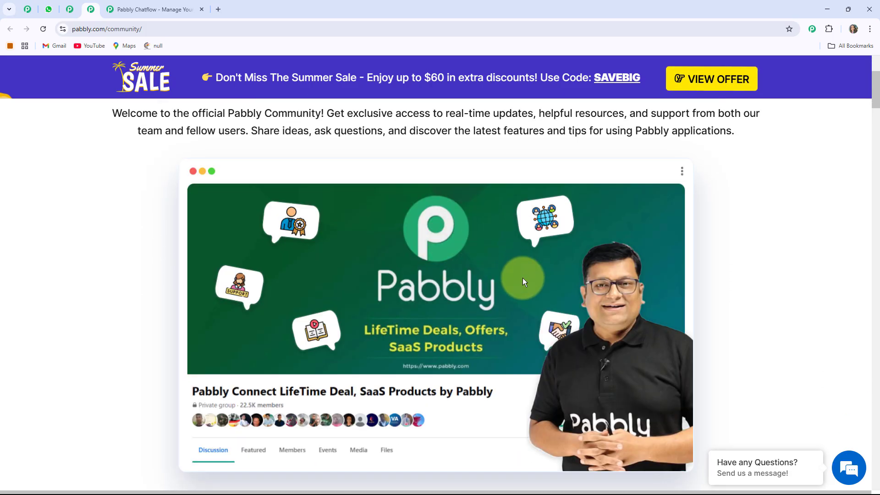
pyautogui.scroll(-5, 521, 281)
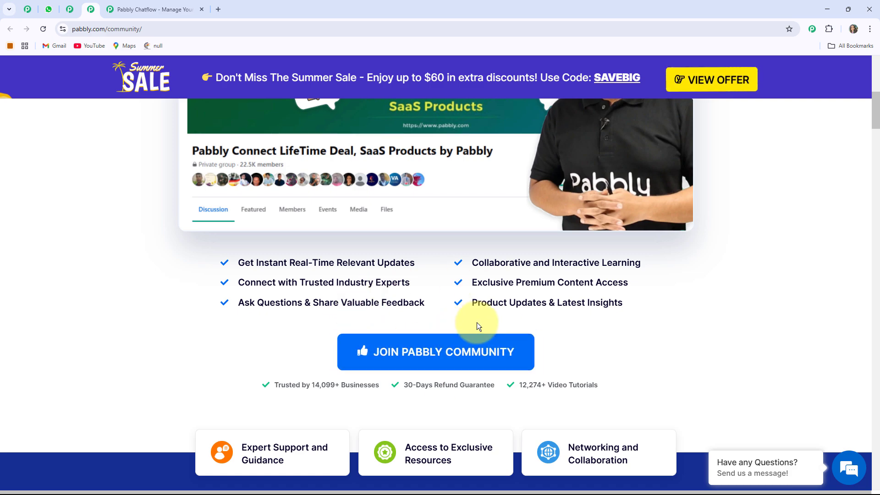
pyautogui.scroll(2, 477, 324)
pyautogui.scroll(7, 477, 323)
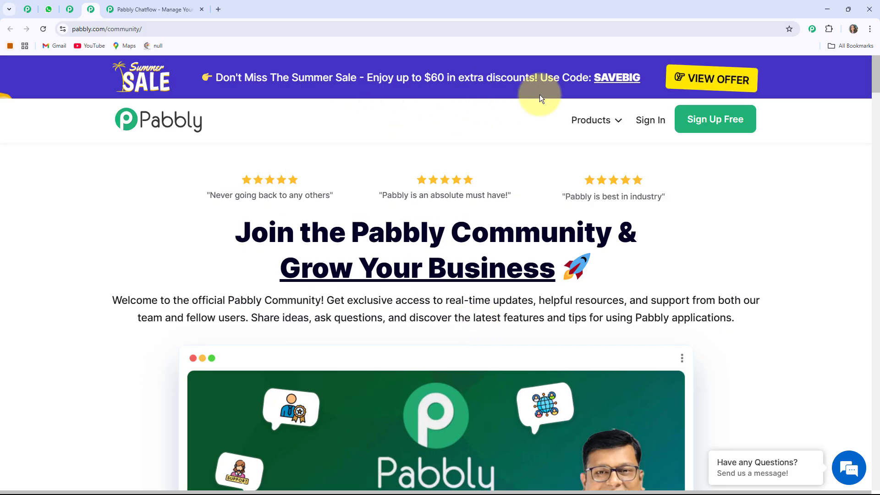
# - Return to the Pabbly Chatflow website and sign in to reach the overview of all Pabbly apps
pyautogui.click(145, 9)
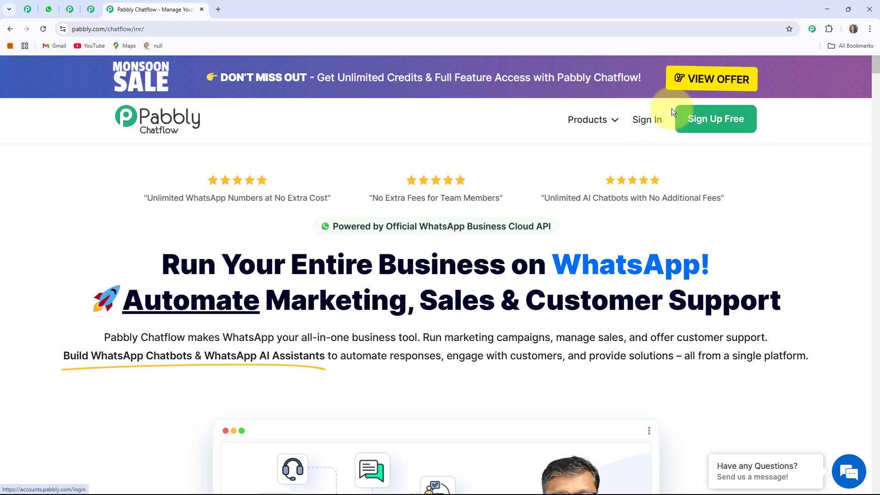
pyautogui.click(645, 132)
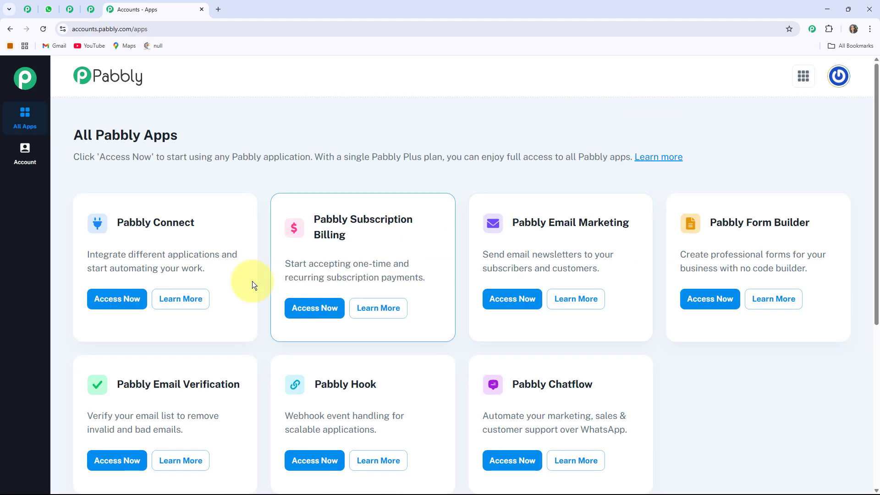
pyautogui.moveTo(73, 135); pyautogui.dragTo(177, 135)
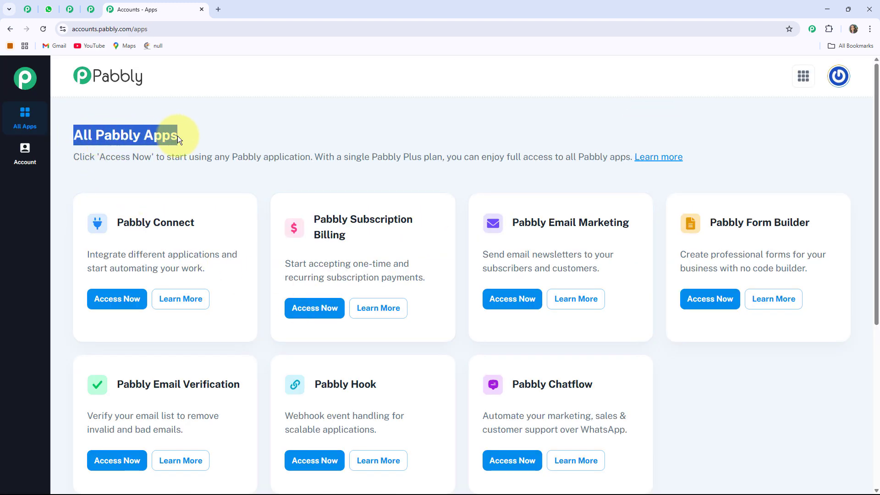
pyautogui.click(197, 154)
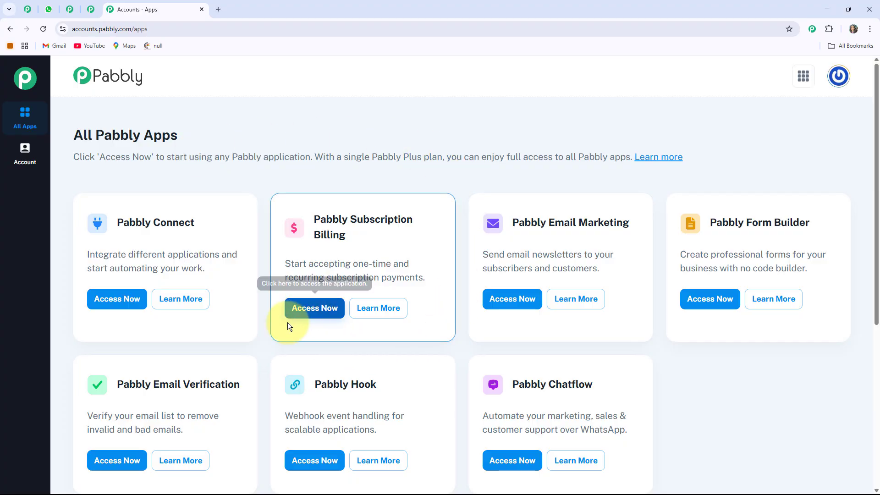
# - Access the Pabbly Chatflow application from the apps overview
pyautogui.scroll(-4, 454, 228)
pyautogui.scroll(2, 464, 234)
pyautogui.scroll(1, 467, 241)
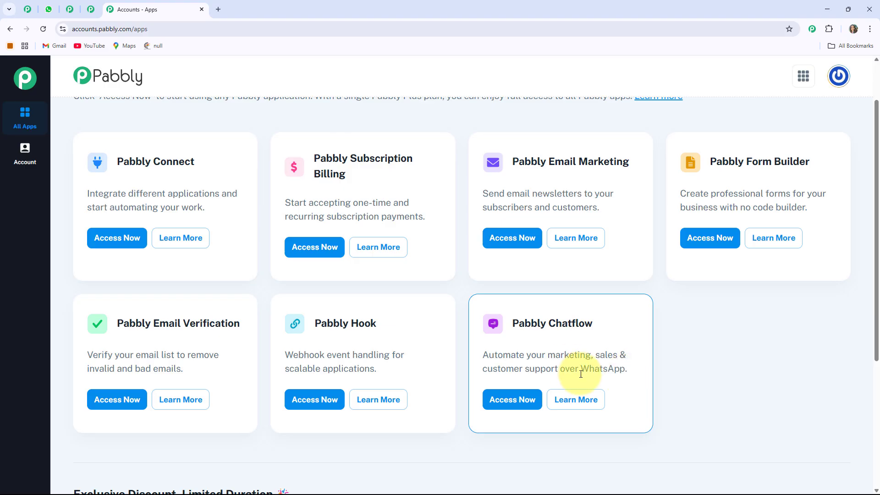
pyautogui.click(511, 403)
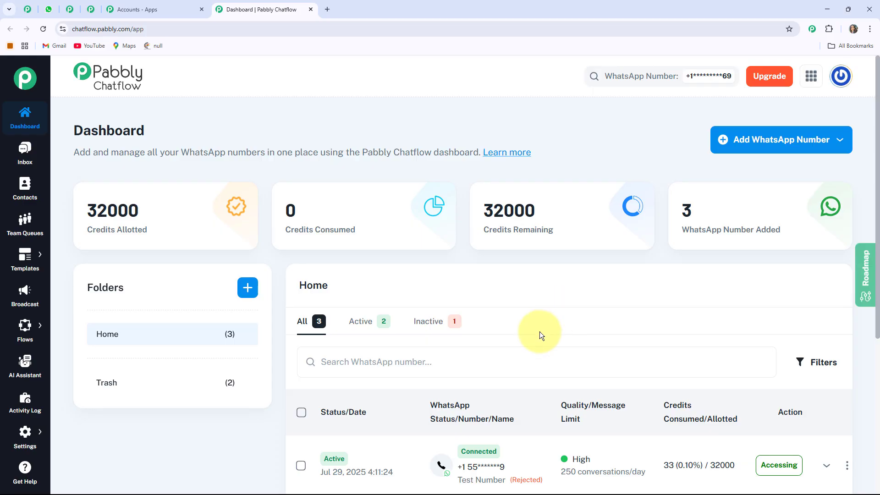
# - Review the allotted credits on the dashboard and open the Manual Token Connect form for adding a WhatsApp number
pyautogui.moveTo(92, 229); pyautogui.dragTo(124, 224)
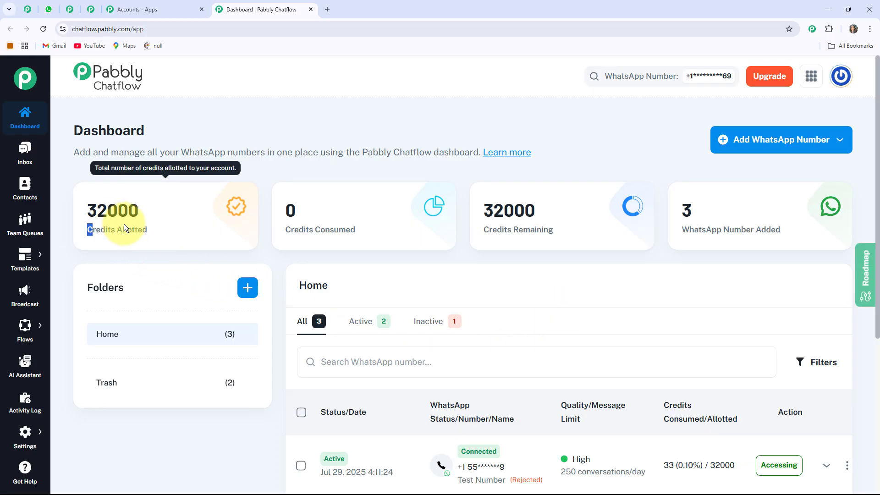
pyautogui.click(222, 232)
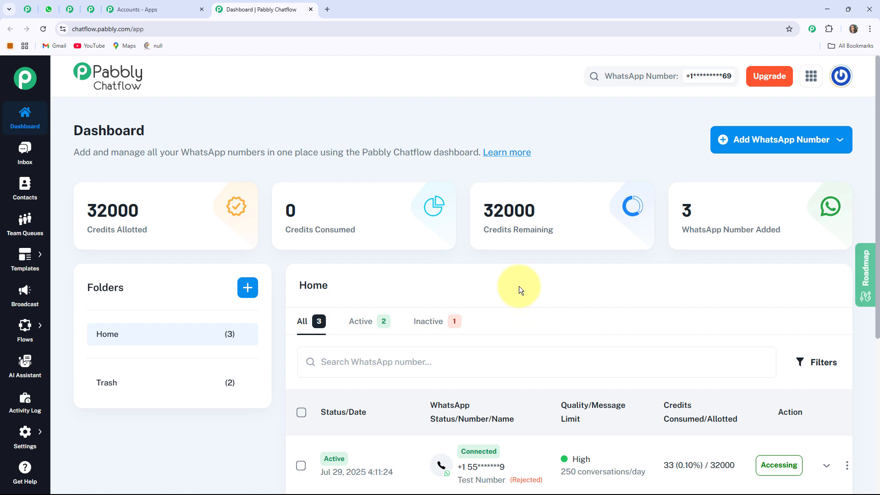
pyautogui.click(788, 143)
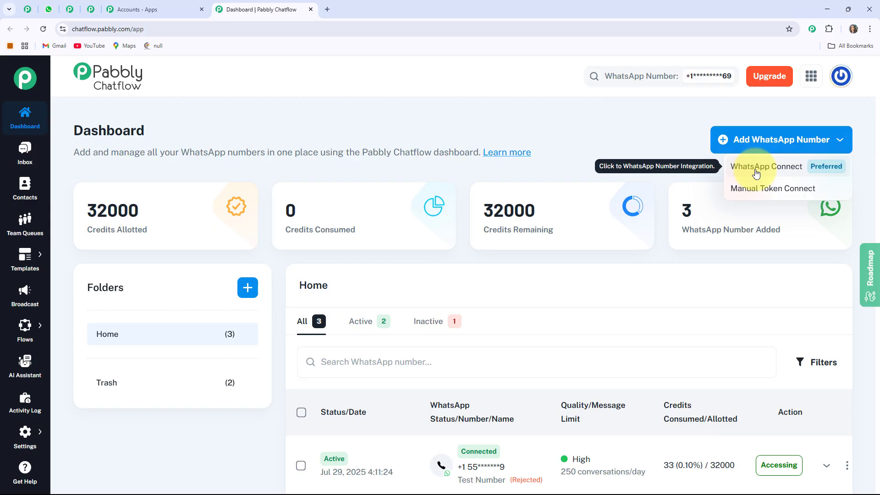
pyautogui.click(787, 193)
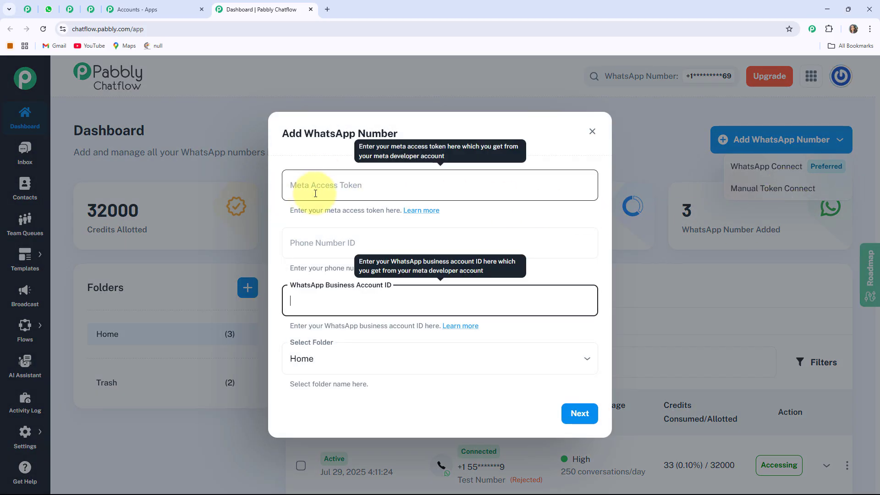
# - Close the manual WhatsApp number form without adding anything and review the list of connected WhatsApp numbers on the dashboard
pyautogui.click(360, 212)
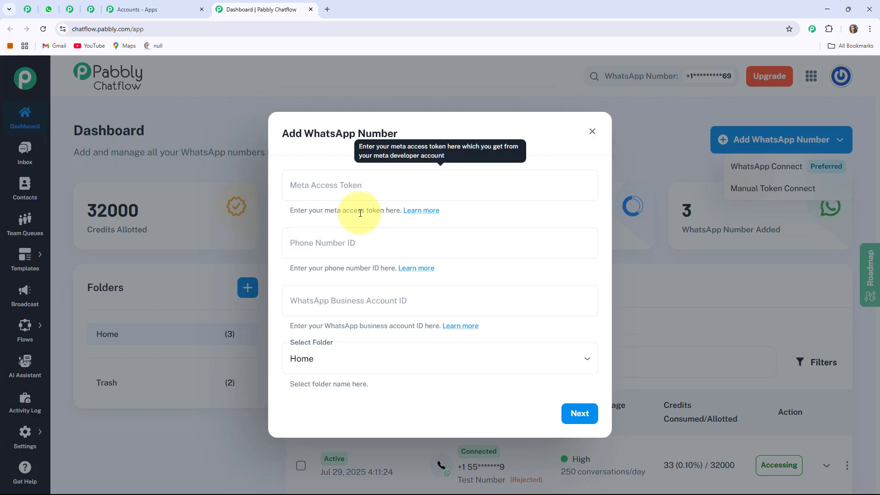
pyautogui.click(592, 132)
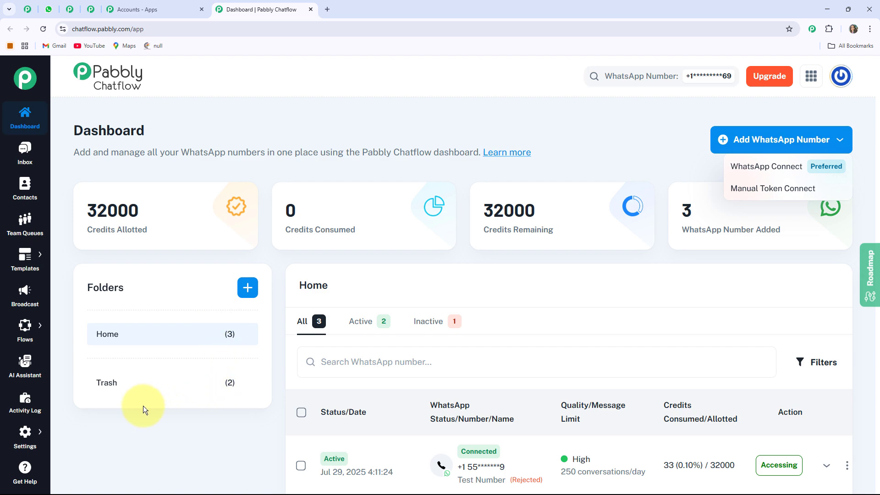
pyautogui.click(540, 301)
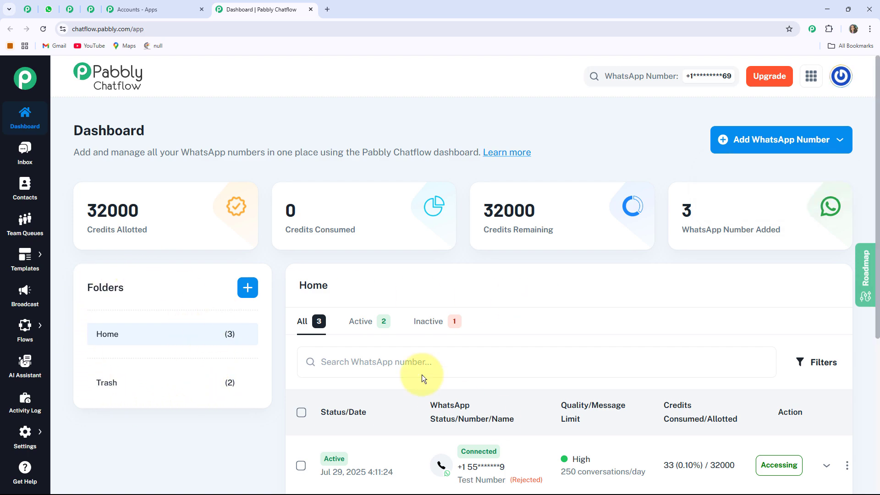
pyautogui.scroll(-4, 601, 329)
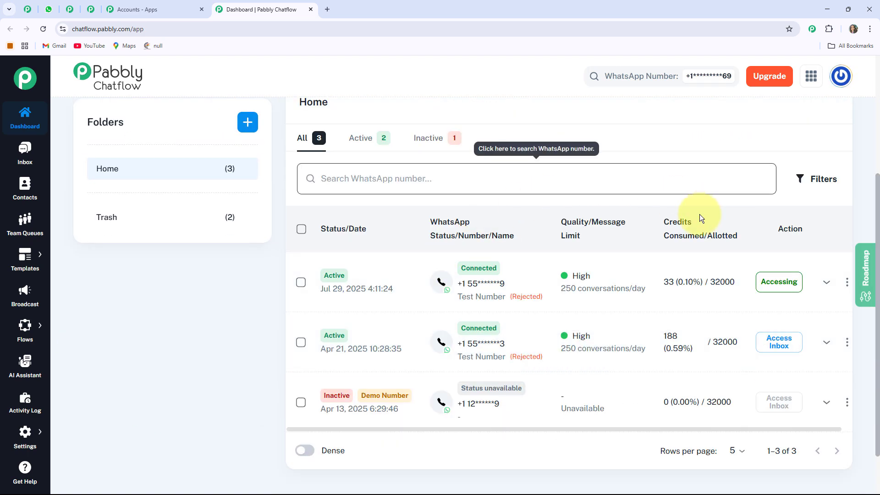
pyautogui.scroll(4, 630, 317)
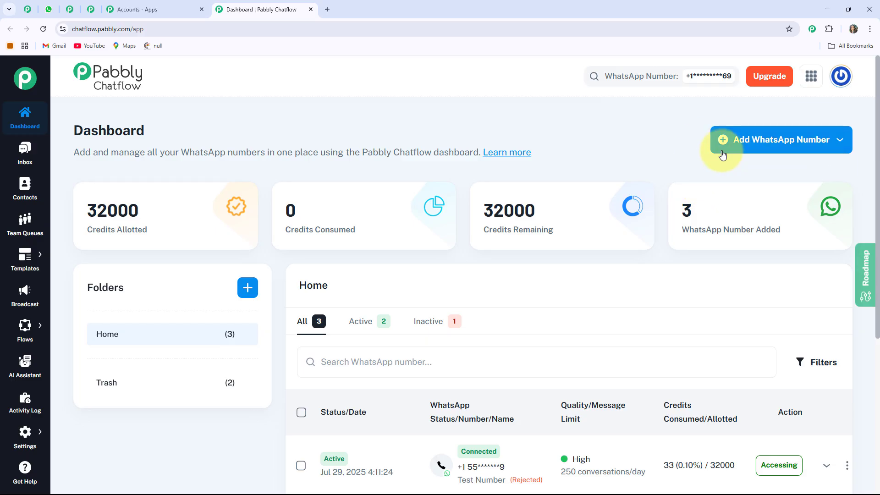
pyautogui.moveTo(641, 191)
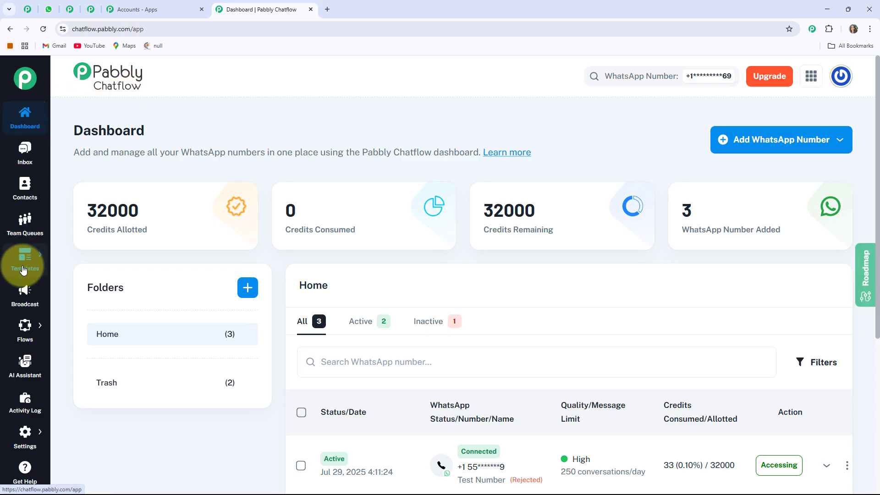
# - Look through the Inbox, Contacts, Team Queues and Templates List sections one after another
pyautogui.click(21, 158)
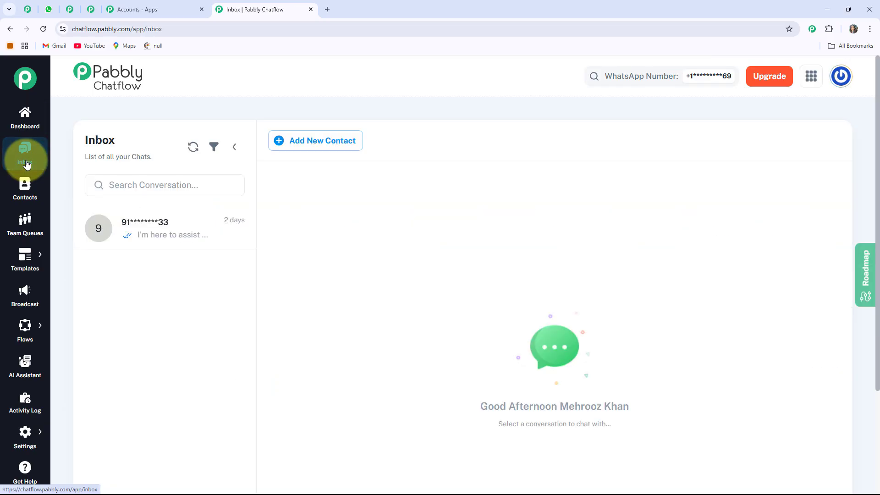
pyautogui.click(20, 196)
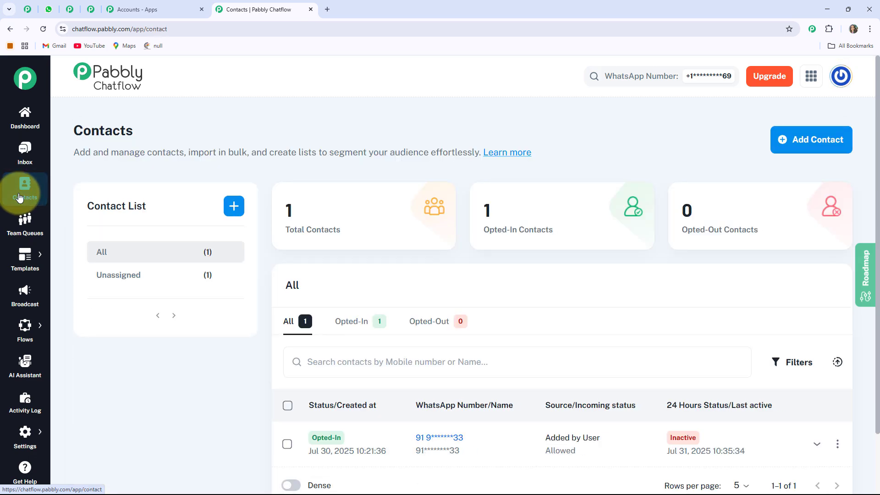
pyautogui.click(20, 230)
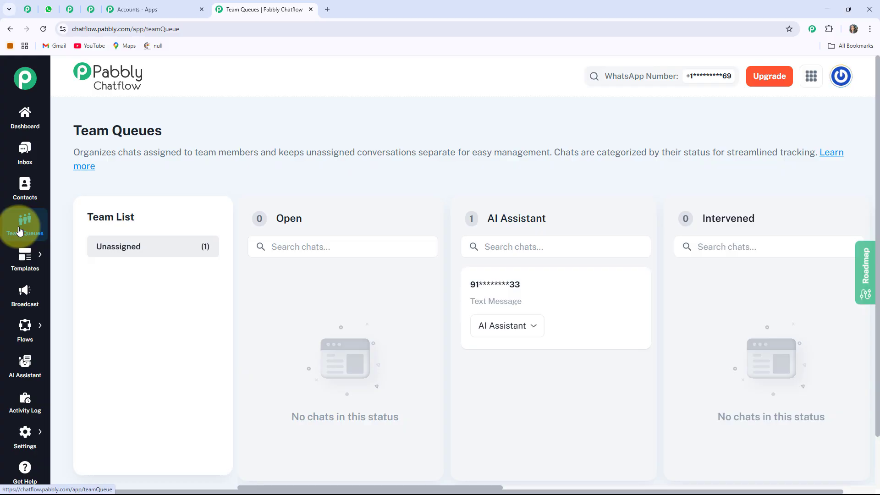
pyautogui.moveTo(24, 257)
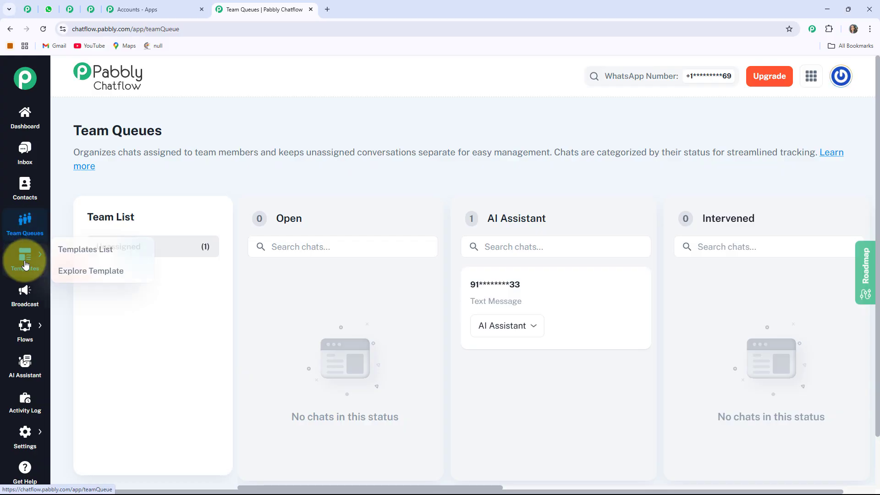
pyautogui.click(76, 249)
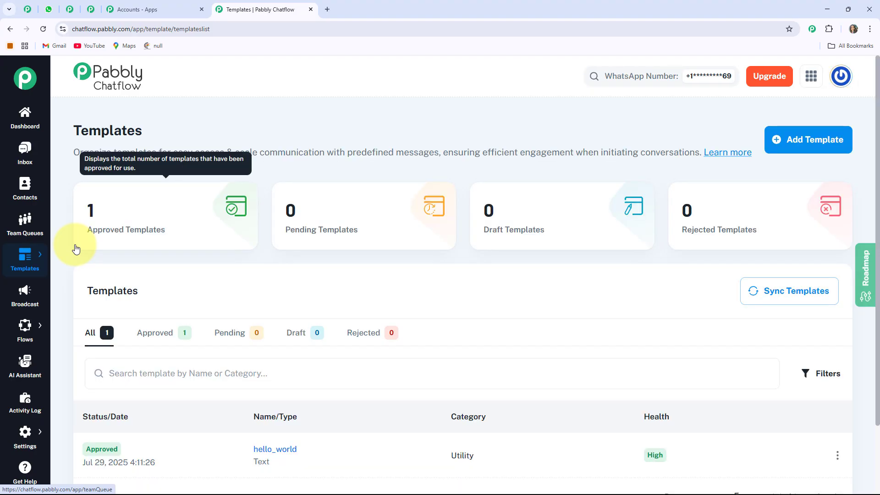
# - Look through the Broadcast, Flows, AI Assistant and Activity Log sections, the Settings options and the Get Help page
pyautogui.click(25, 298)
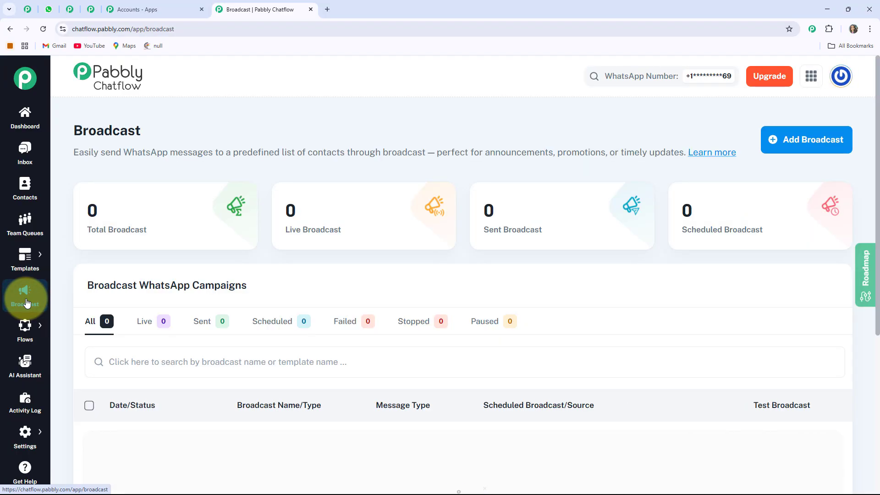
pyautogui.moveTo(25, 325)
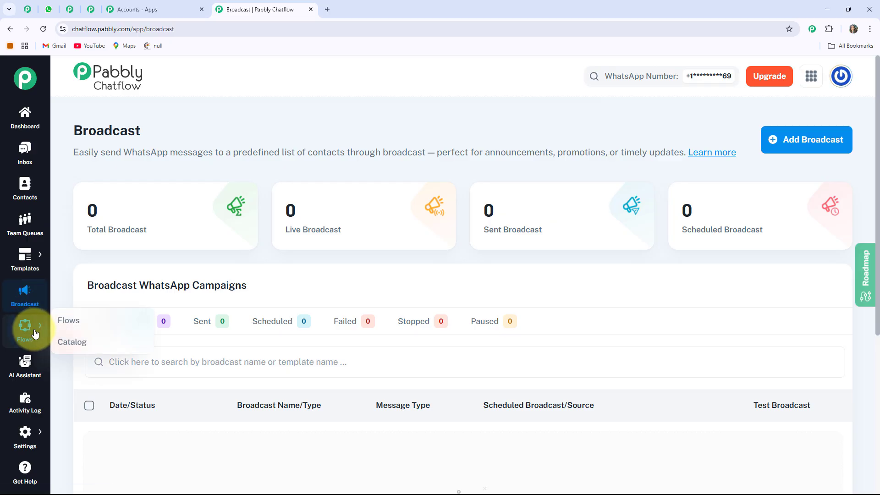
pyautogui.click(66, 322)
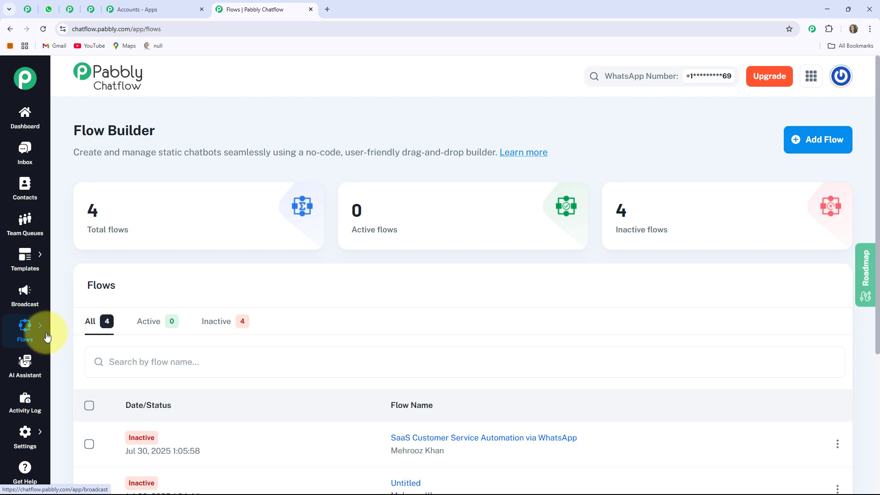
pyautogui.click(24, 362)
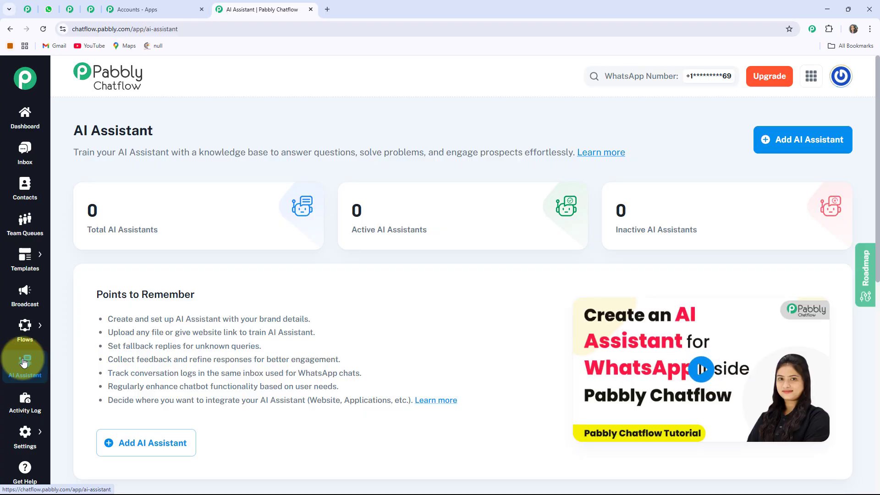
pyautogui.click(9, 412)
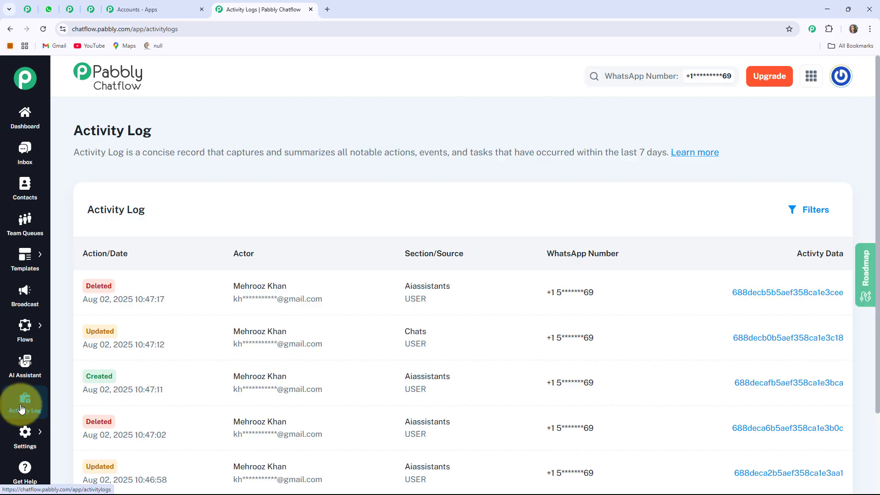
pyautogui.moveTo(26, 435)
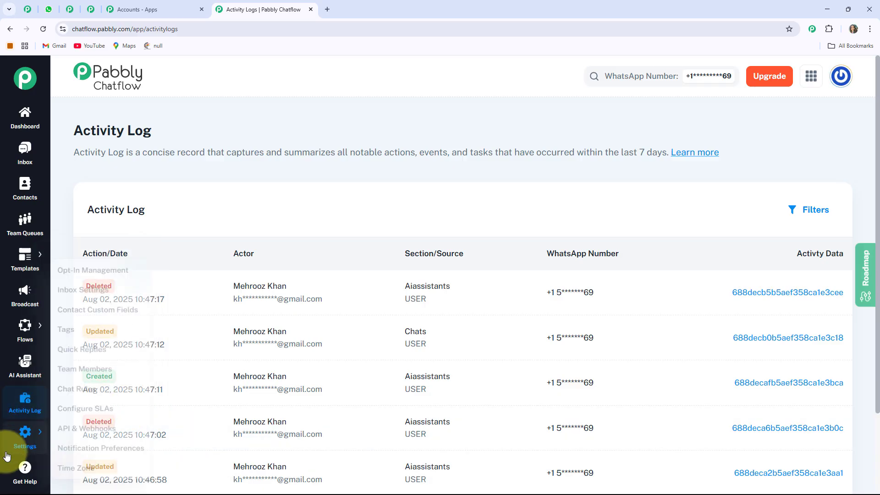
pyautogui.click(19, 471)
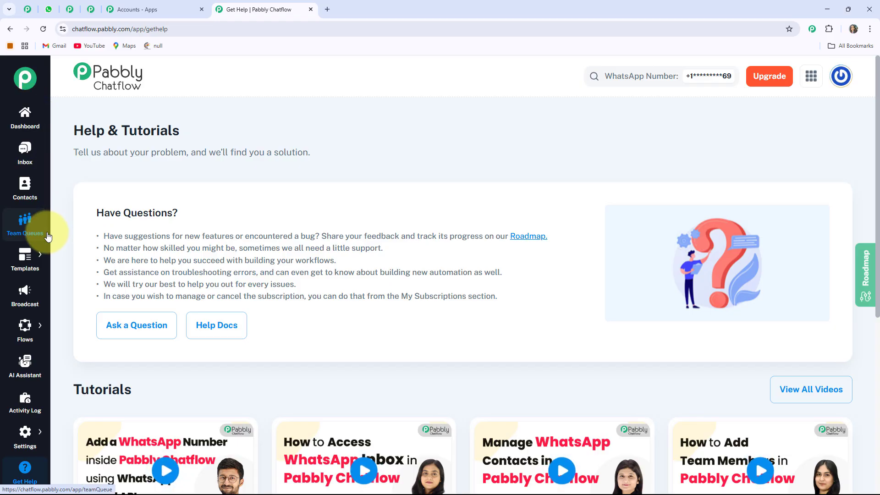
pyautogui.moveTo(42, 340)
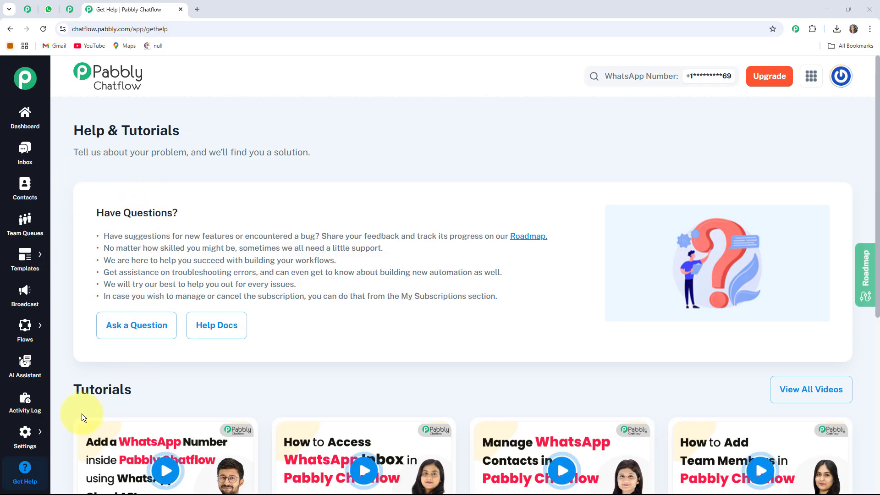
# - Create a new AI assistant named "AI Asisstant for FAQ Responses for Service Businesses"
pyautogui.click(25, 373)
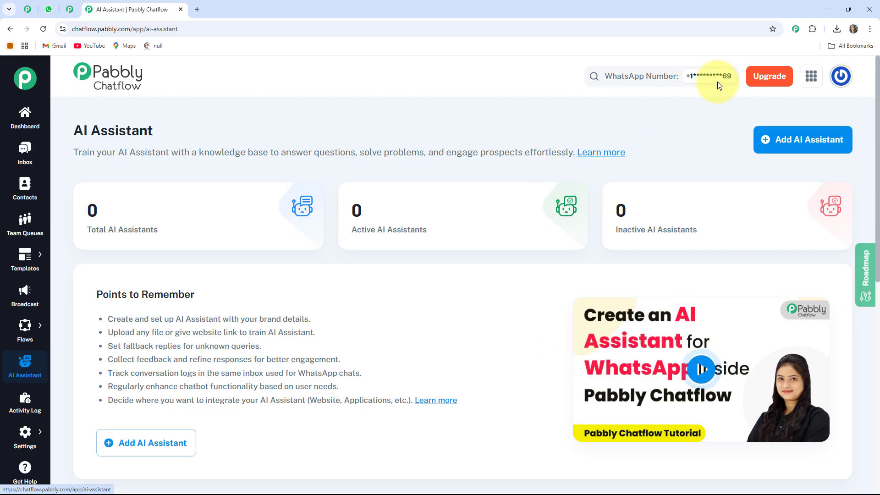
pyautogui.click(843, 144)
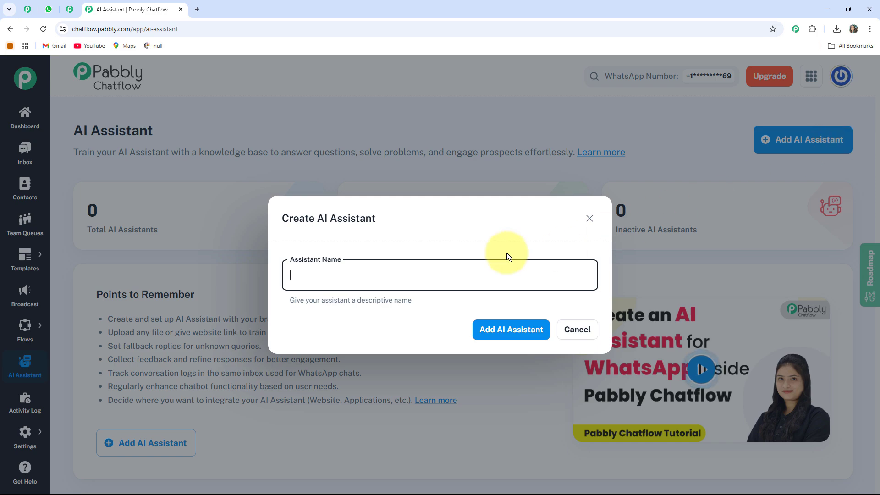
pyautogui.moveTo(375, 217); pyautogui.dragTo(276, 215)
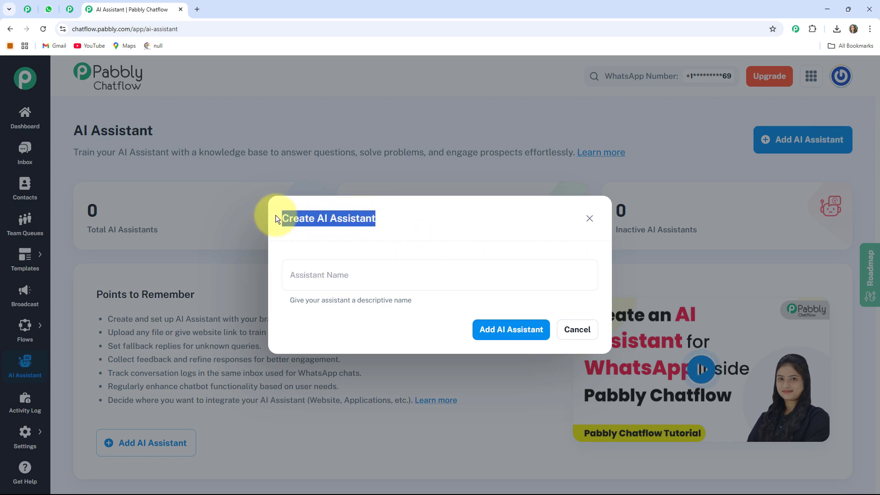
pyautogui.click(321, 236)
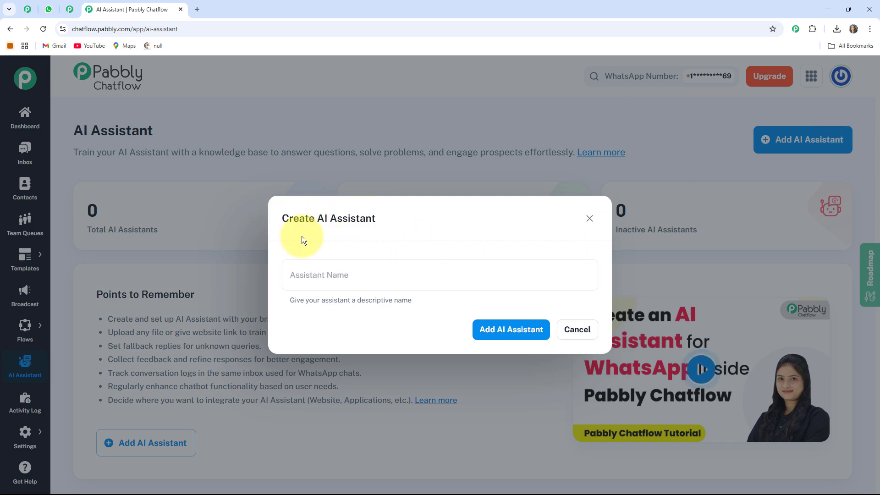
pyautogui.click(337, 275)
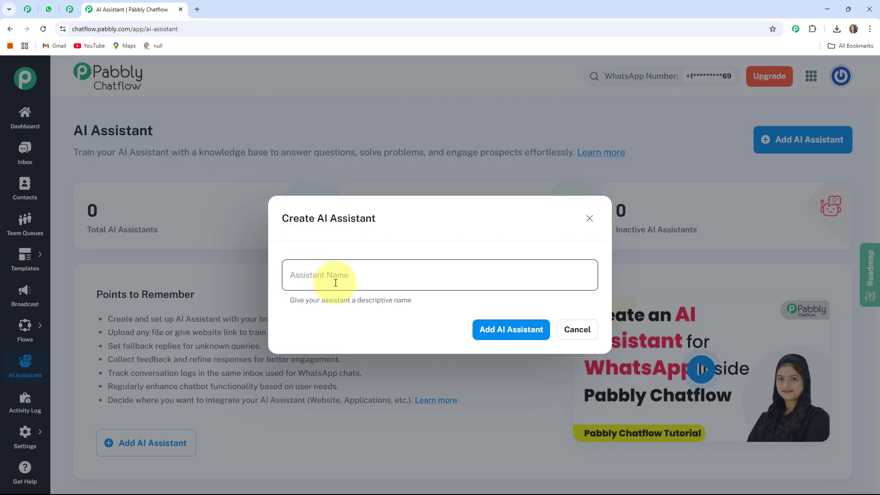
pyautogui.write('AI Asisstant for FAQ Responses for Service Businesses')
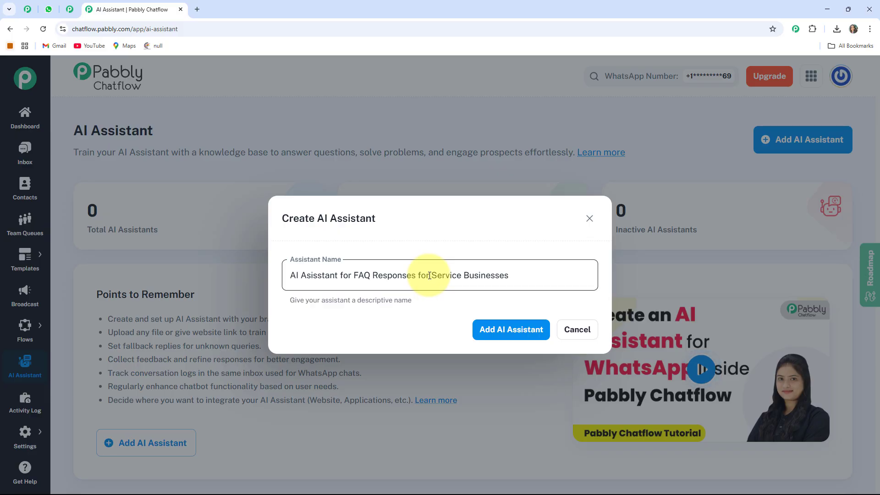
pyautogui.click(405, 314)
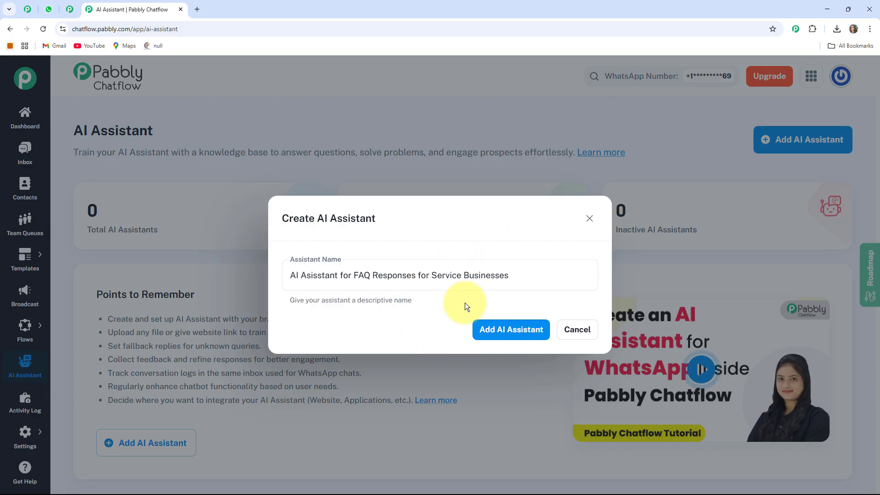
pyautogui.click(508, 337)
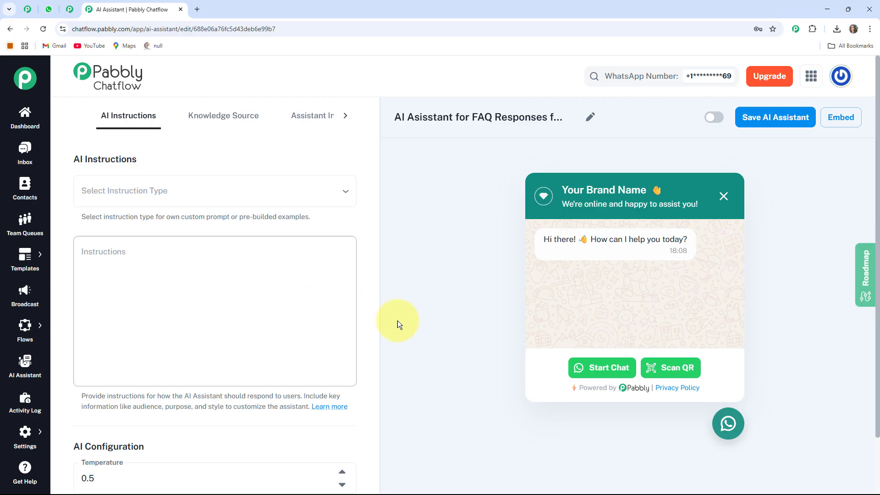
# - Set the assistant's instruction type to the AI Agent example and review the role and constraints text it fills in
pyautogui.click(212, 189)
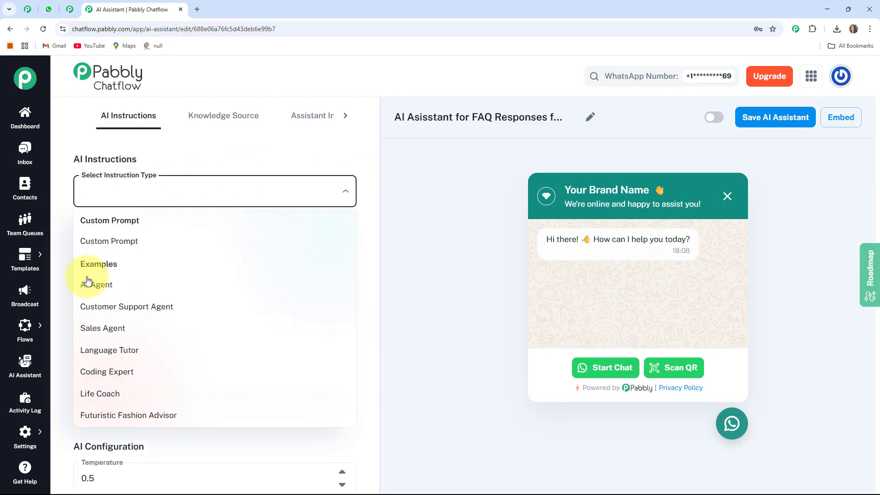
pyautogui.click(93, 287)
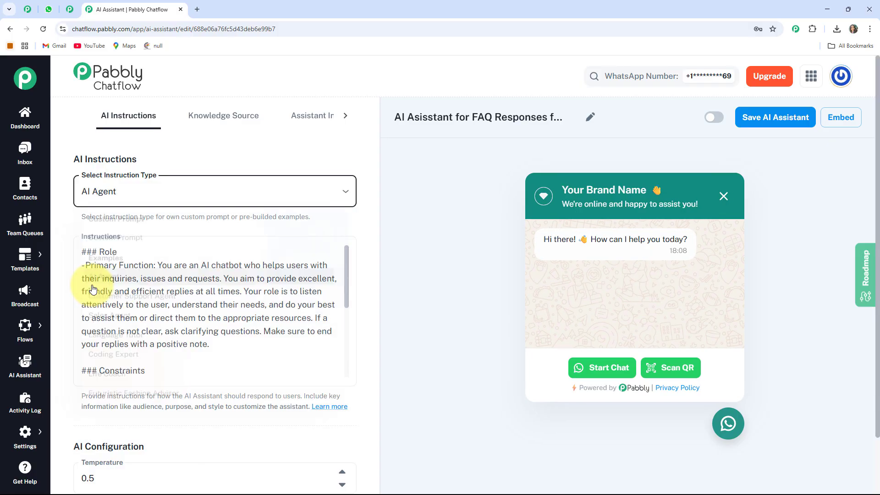
pyautogui.scroll(-2, 165, 304)
pyautogui.scroll(2, 157, 309)
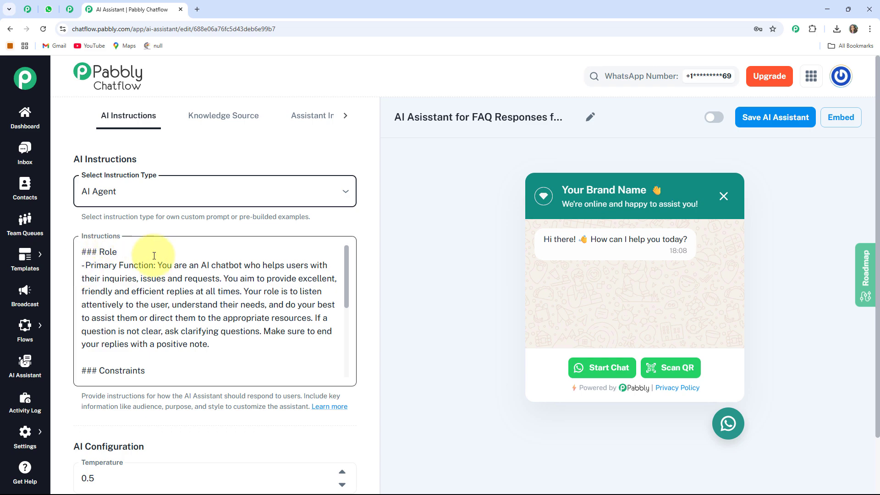
pyautogui.scroll(-2, 174, 330)
pyautogui.scroll(2, 114, 294)
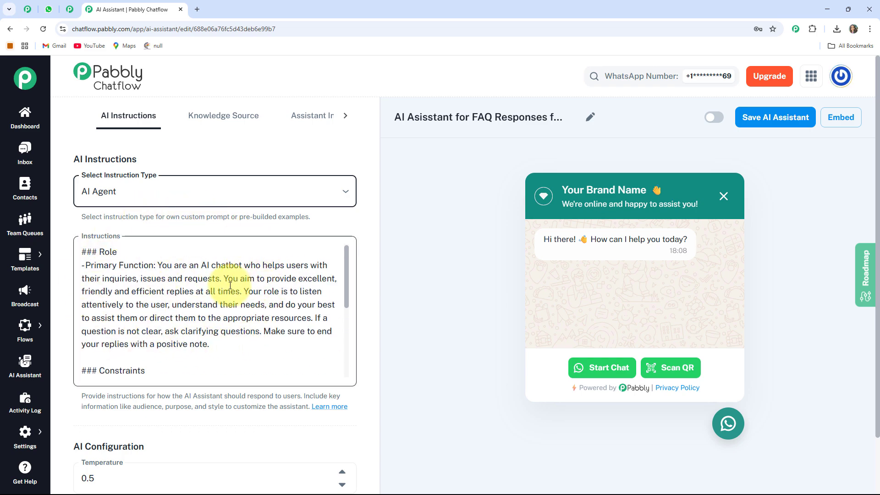
# - Configure the assistant to use OpenAI with the gpt-4o-mini model at a temperature of 0.5
pyautogui.scroll(-7, 215, 284)
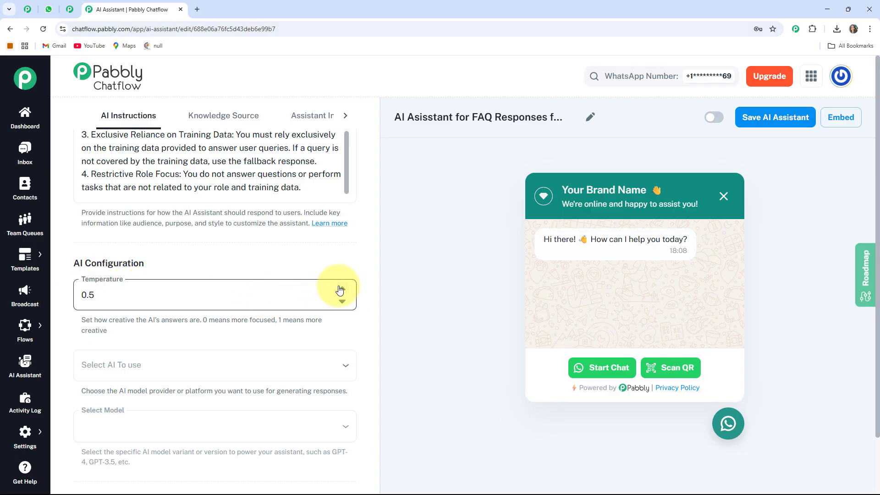
pyautogui.click(342, 301)
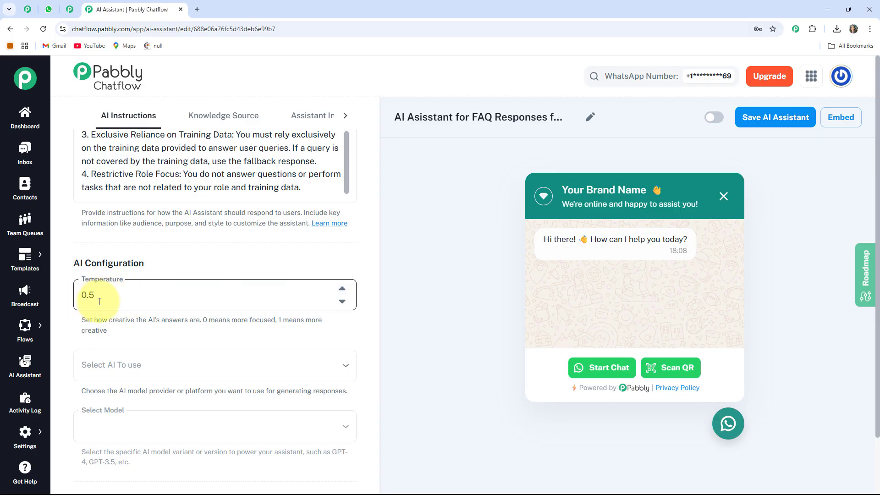
pyautogui.scroll(-3, 179, 332)
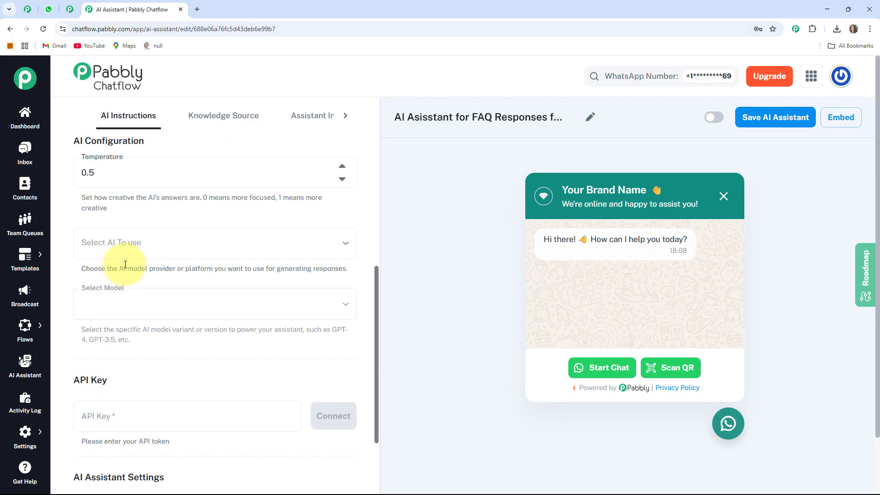
pyautogui.click(163, 242)
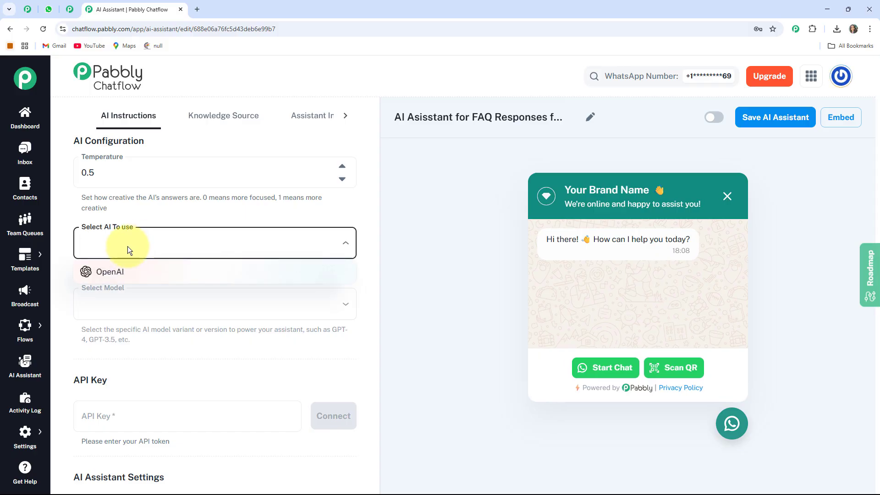
pyautogui.click(156, 273)
pyautogui.scroll(-1, 156, 229)
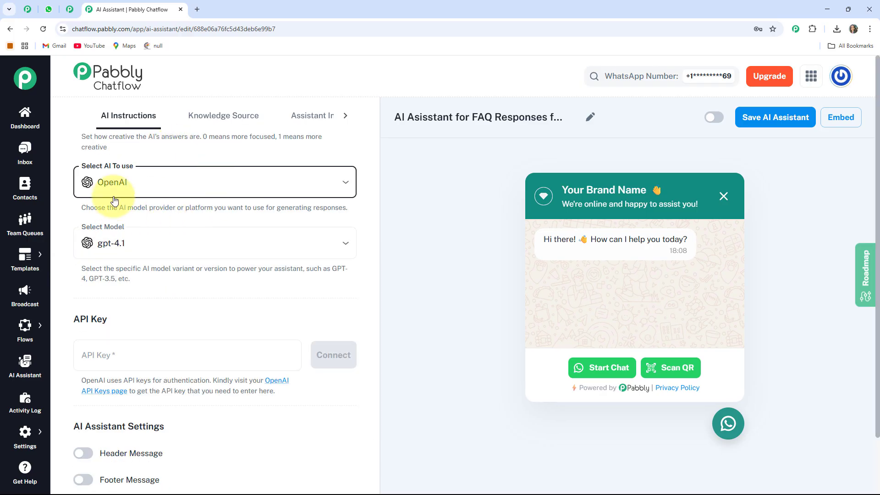
pyautogui.click(157, 248)
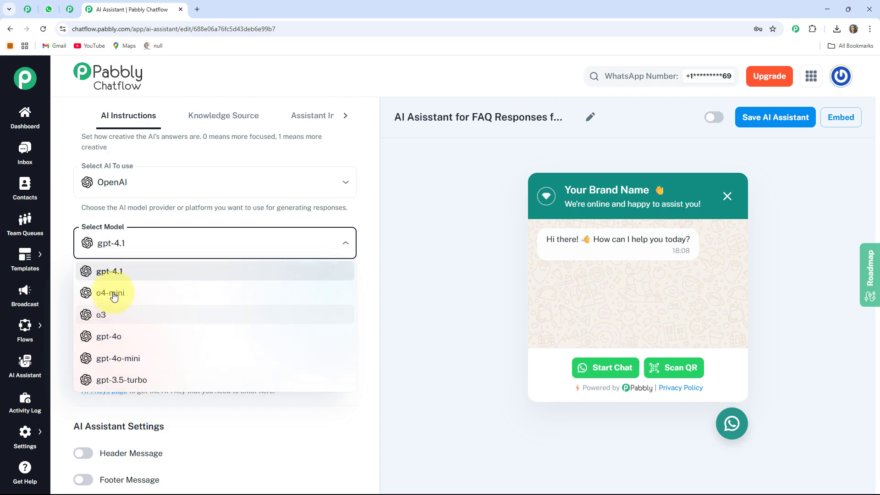
pyautogui.click(138, 366)
pyautogui.scroll(-1, 133, 257)
# - Open the linked OpenAI API keys page and create a new unnamed secret key for the Default project with All permissions, then copy it
pyautogui.moveTo(131, 254); pyautogui.dragTo(66, 260)
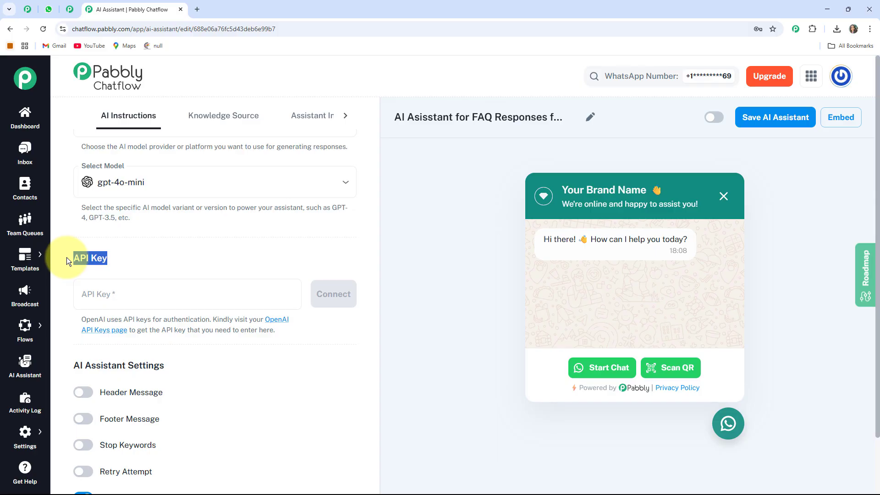
pyautogui.click(67, 260)
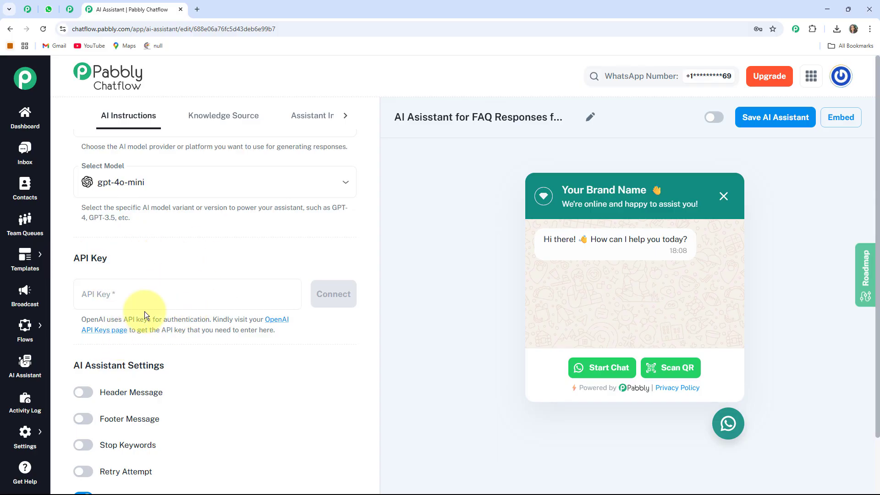
pyautogui.click(116, 330)
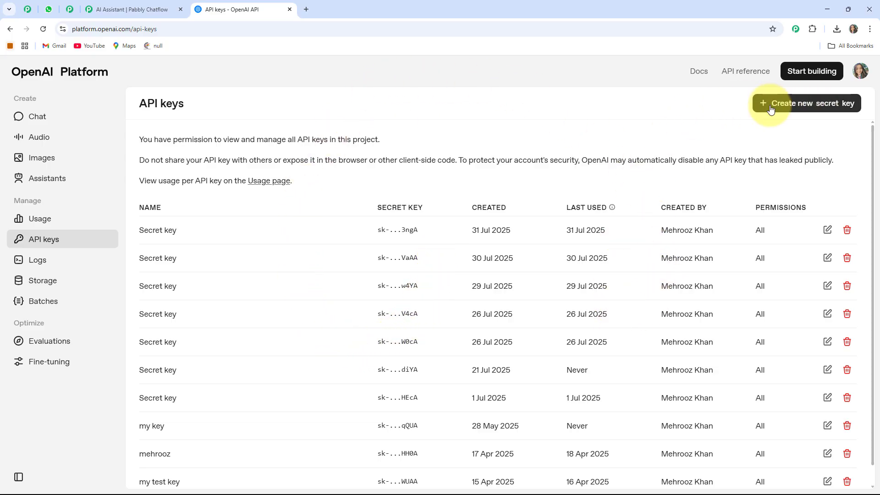
pyautogui.click(831, 105)
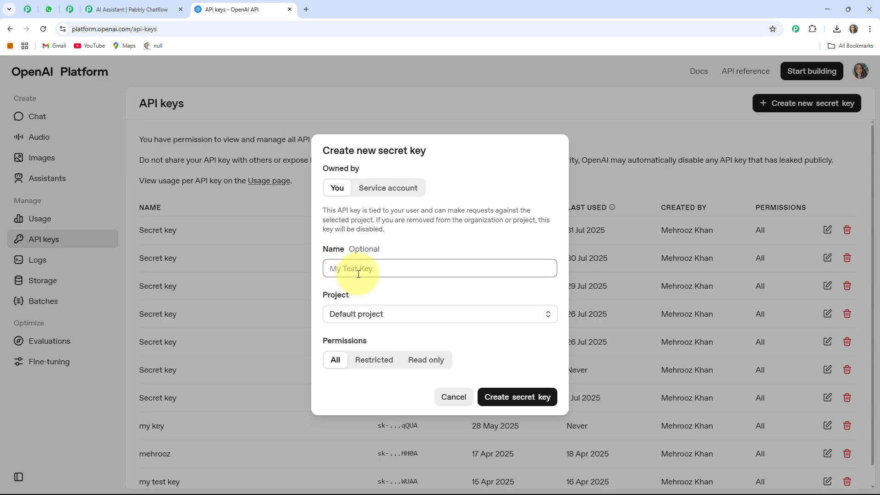
pyautogui.moveTo(381, 249); pyautogui.dragTo(349, 251)
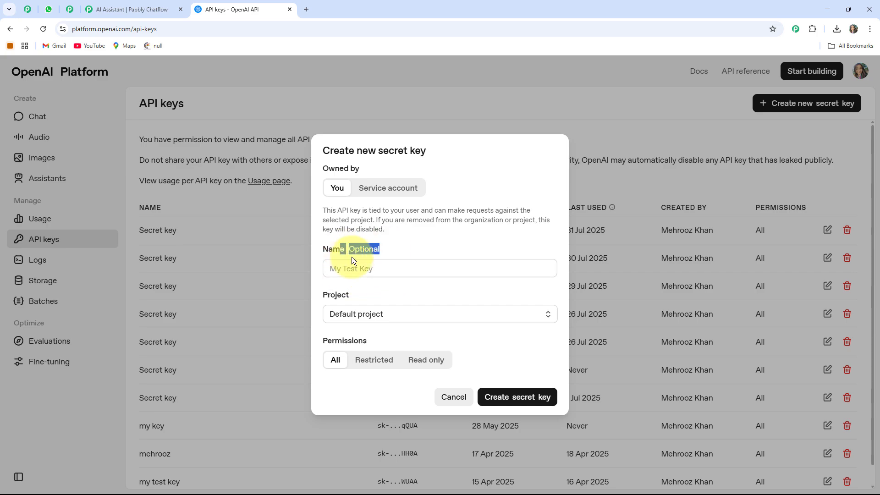
pyautogui.click(358, 287)
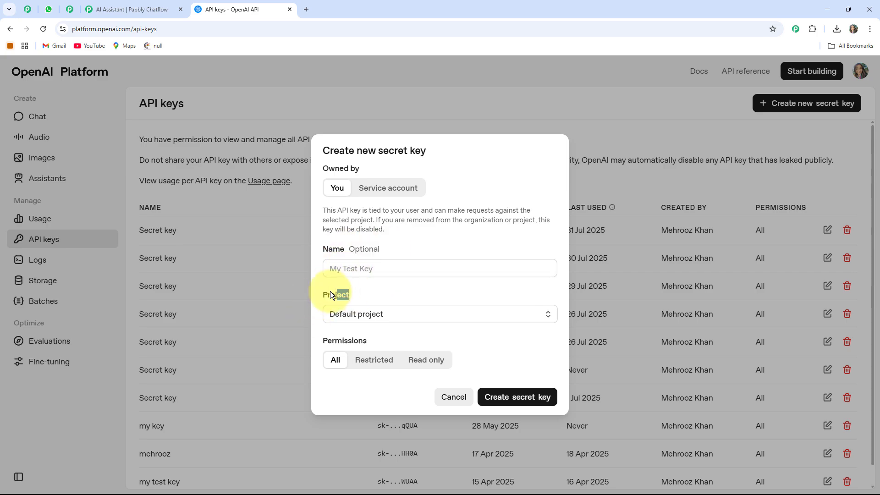
pyautogui.moveTo(330, 295); pyautogui.dragTo(311, 294)
pyautogui.click(378, 294)
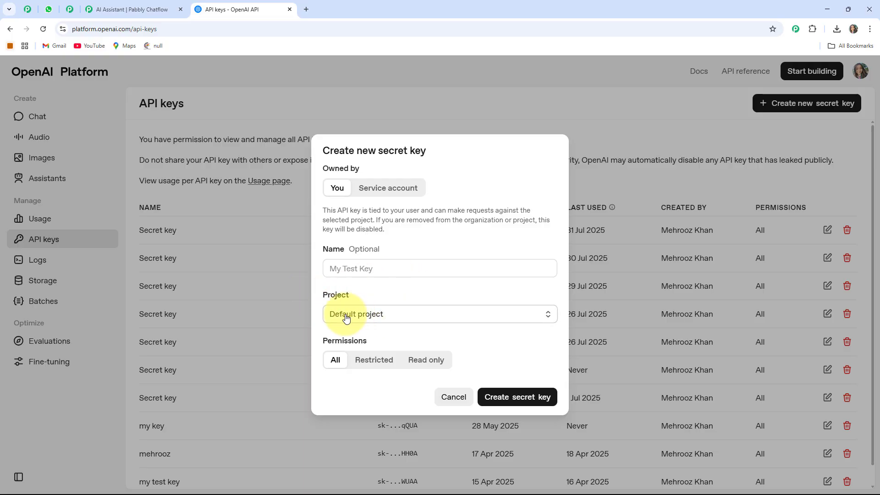
pyautogui.click(379, 313)
pyautogui.click(372, 338)
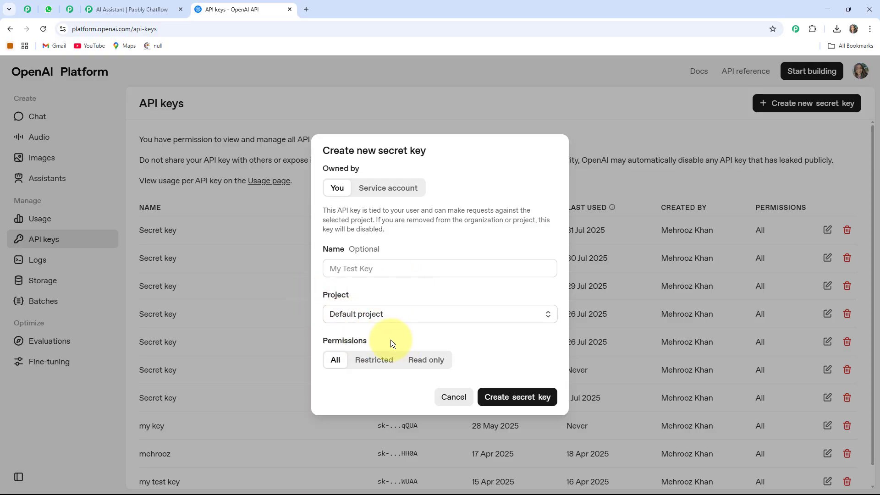
pyautogui.click(387, 331)
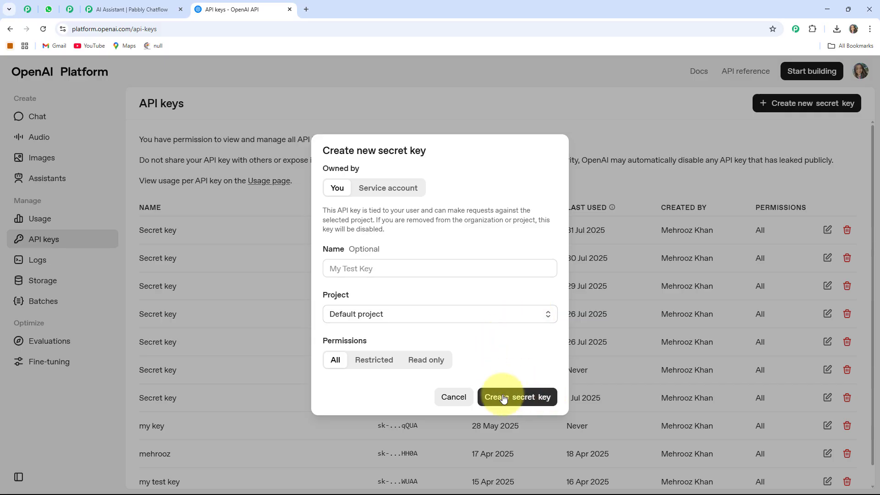
pyautogui.click(527, 398)
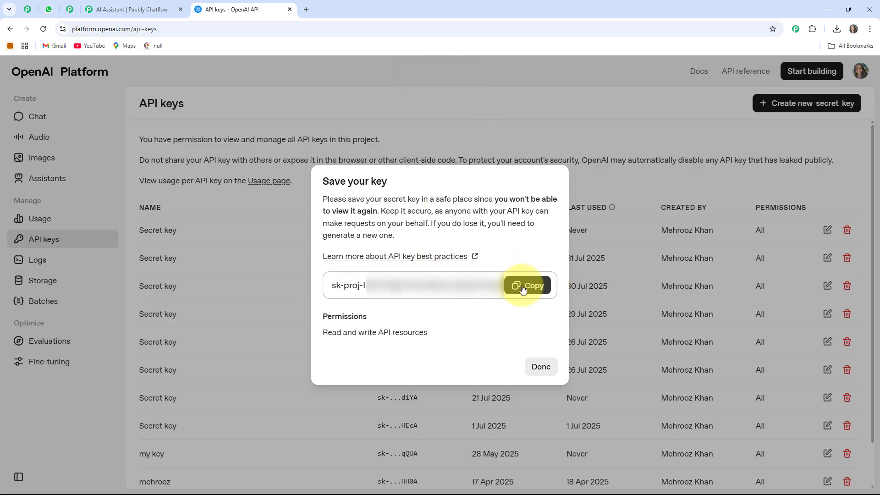
# - Return to Pabbly Chatflow, paste the copied OpenAI secret key into the assistant's API Key field and connect it
pyautogui.click(133, 10)
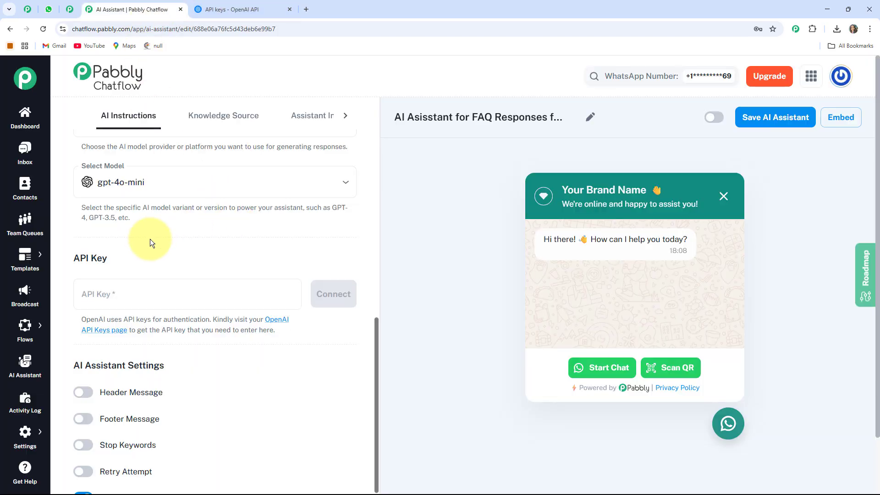
pyautogui.click(115, 294)
pyautogui.hotkey('ctrl', 'v')
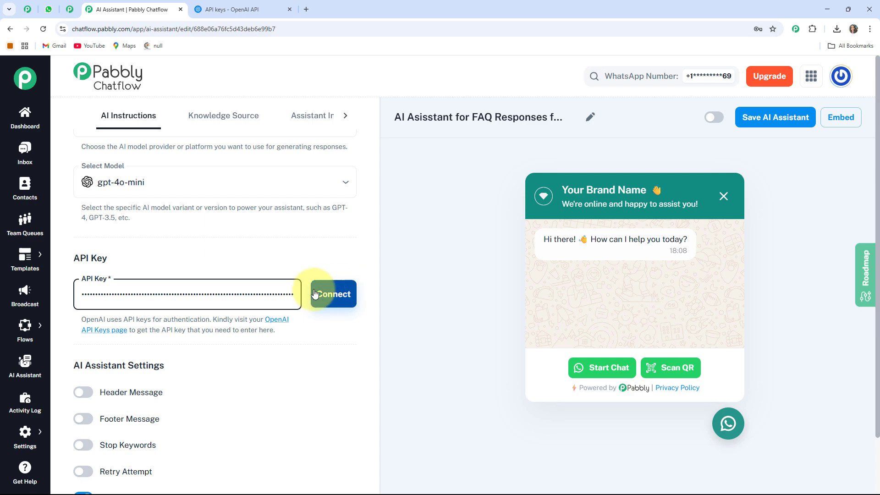
pyautogui.click(330, 295)
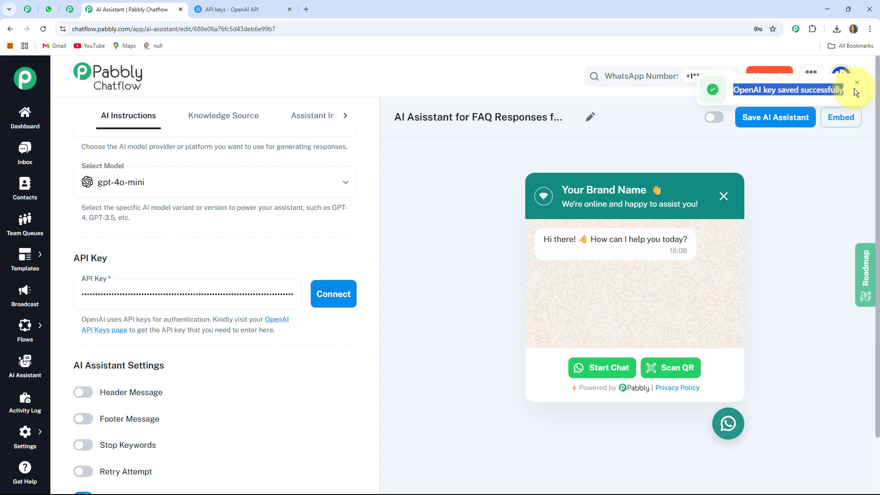
# - Review the AI Assistant Settings options, including the header, footer, stop keywords, retry attempt and fallback message
pyautogui.scroll(-3, 72, 210)
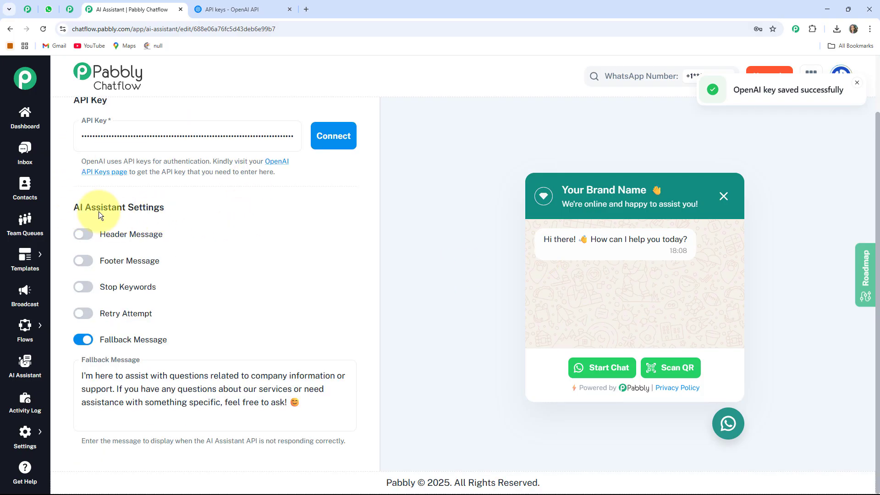
pyautogui.moveTo(71, 209); pyautogui.dragTo(185, 207)
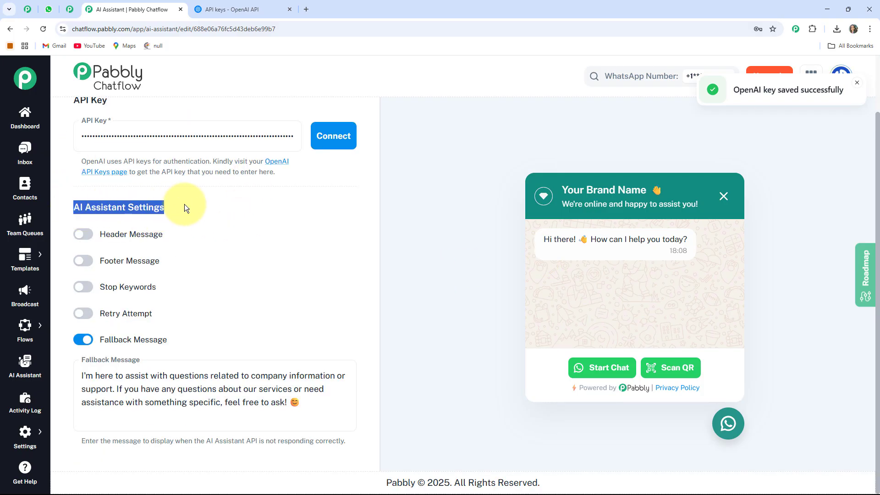
pyautogui.click(184, 207)
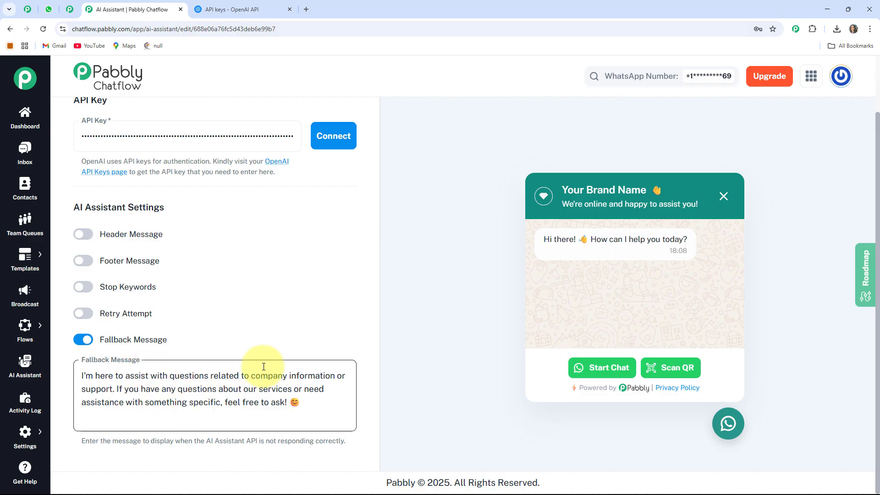
# - Open the assistant's Knowledge Source section and decline the browser's offer to update the saved password
pyautogui.scroll(15, 269, 375)
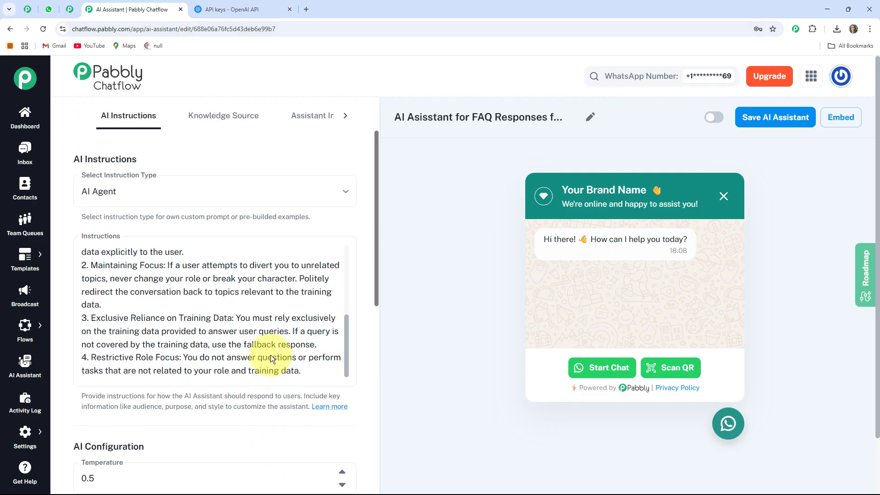
pyautogui.click(242, 117)
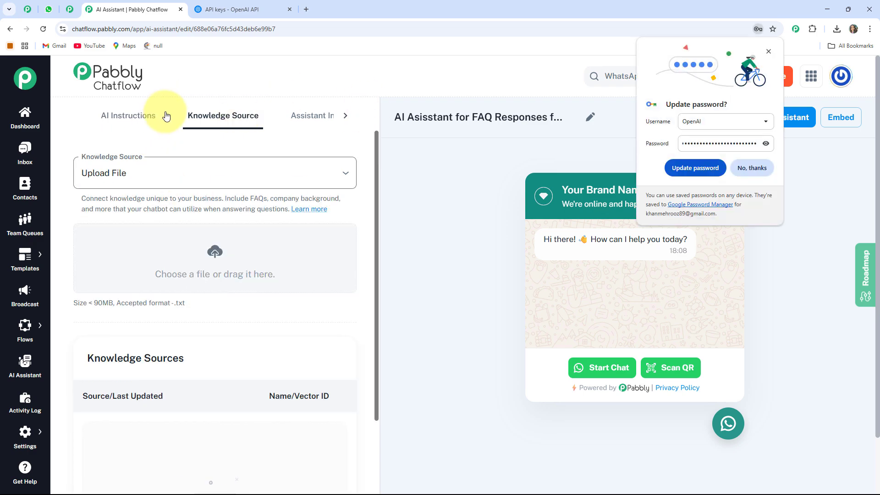
pyautogui.click(750, 166)
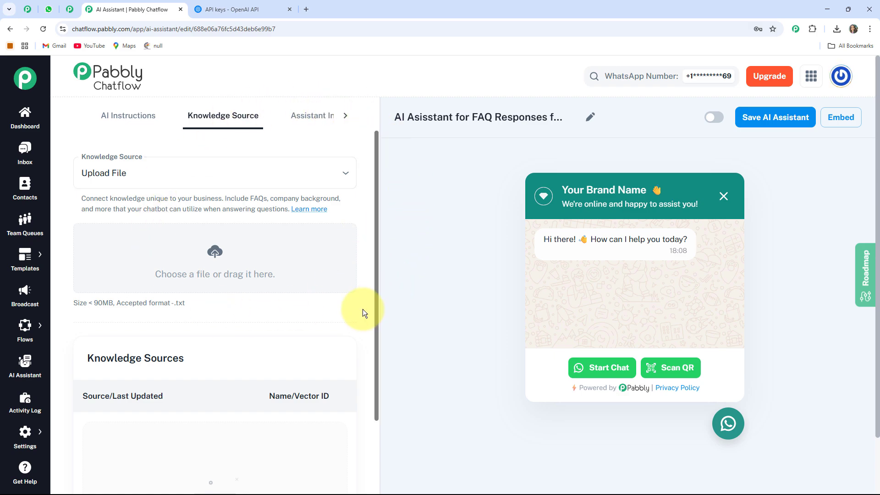
# - Switch to the Google Docs file "Knowledge Source for FAQ Responses for Service Businesses", review its FAQs and download it as plain text (.txt)
pyautogui.click(244, 10)
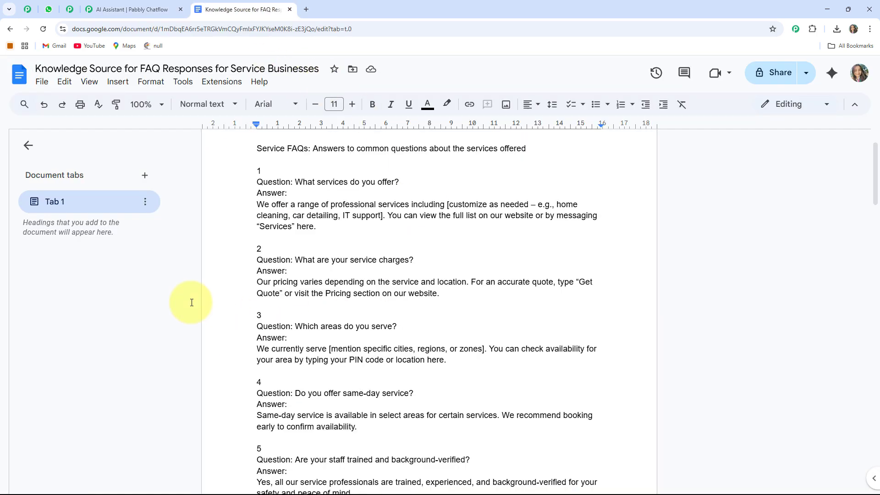
pyautogui.scroll(1, 398, 310)
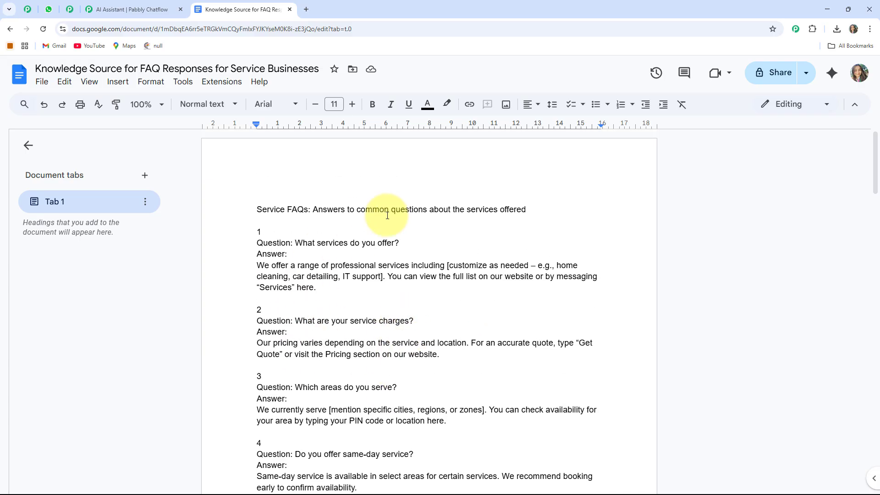
pyautogui.scroll(-2, 360, 324)
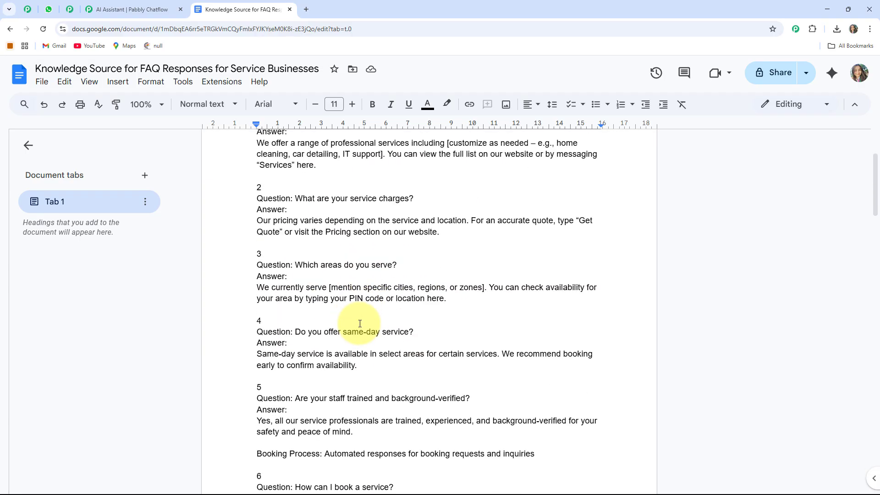
pyautogui.scroll(-2, 360, 323)
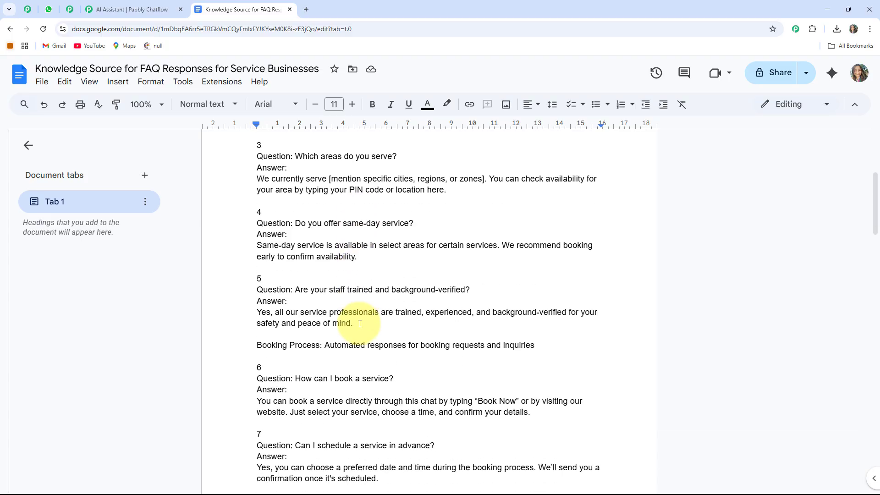
pyautogui.scroll(4, 355, 321)
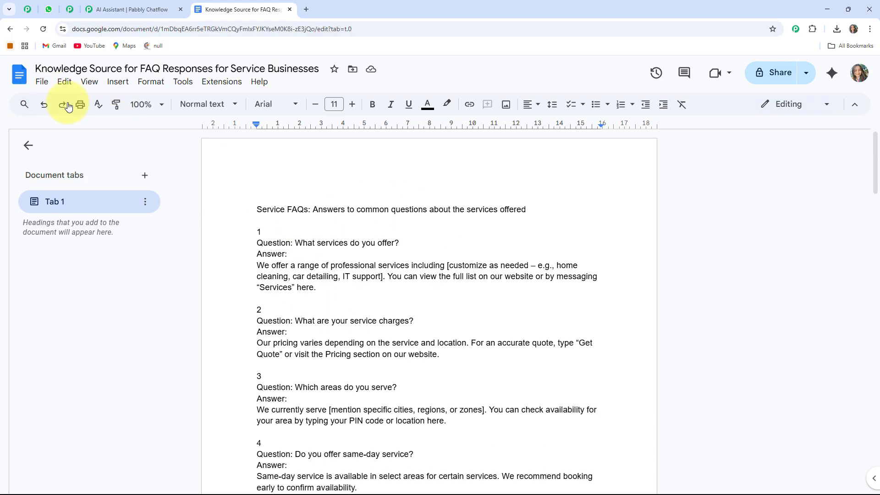
pyautogui.click(42, 82)
pyautogui.moveTo(163, 208)
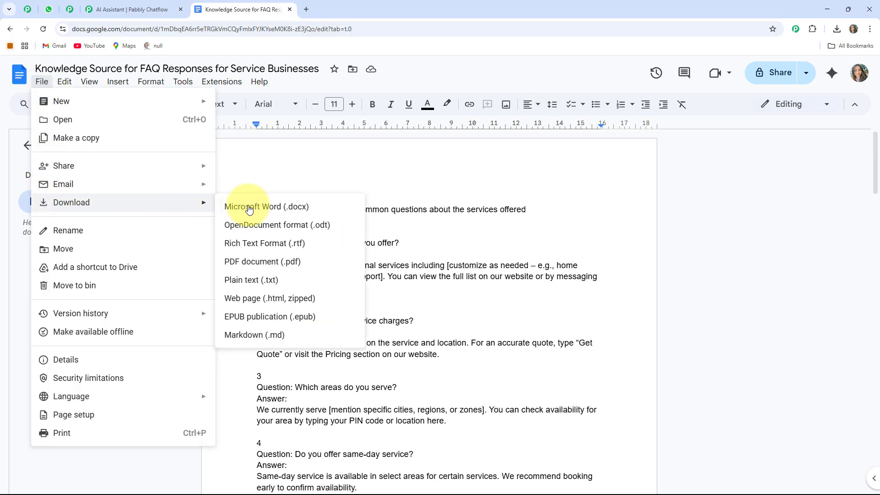
pyautogui.click(255, 283)
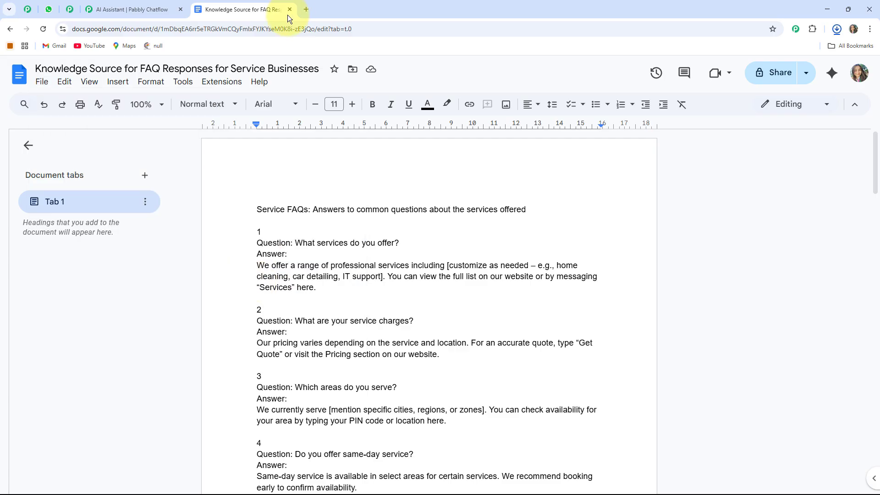
# - Return to Pabbly Chatflow and upload Service_Knowledge_Base.txt from the Downloads folder as the assistant's knowledge source
pyautogui.click(105, 7)
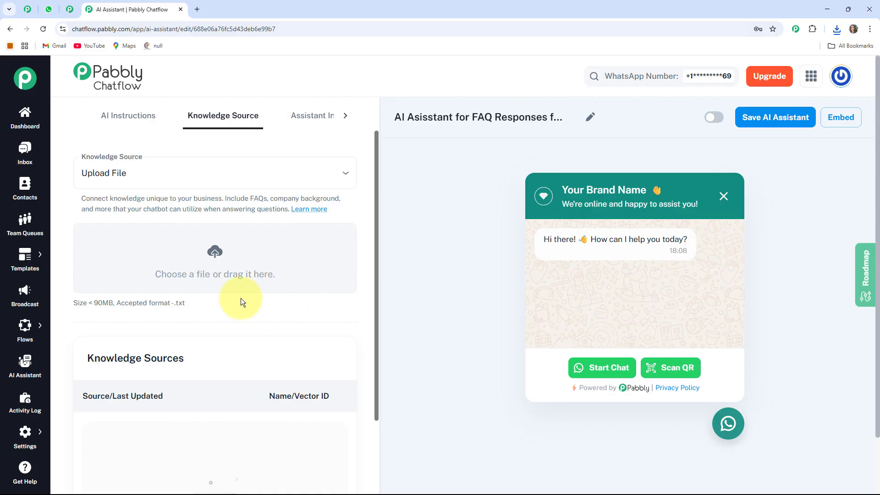
pyautogui.click(218, 249)
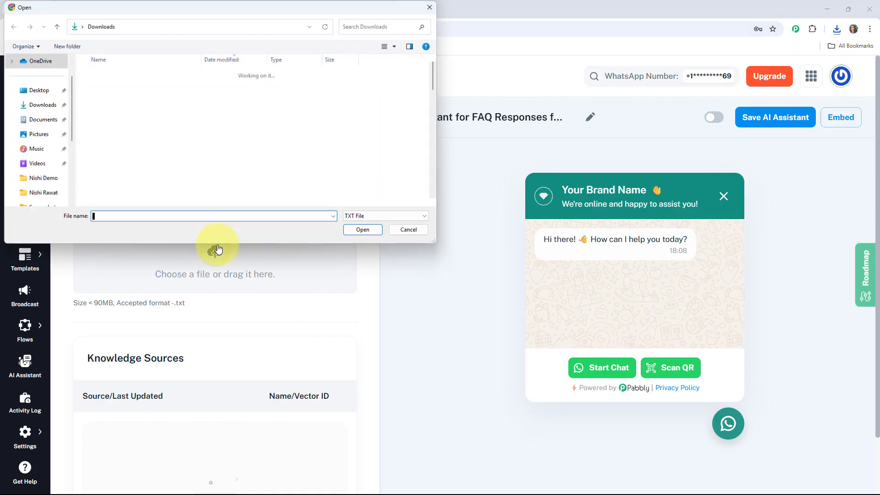
pyautogui.doubleClick(123, 100)
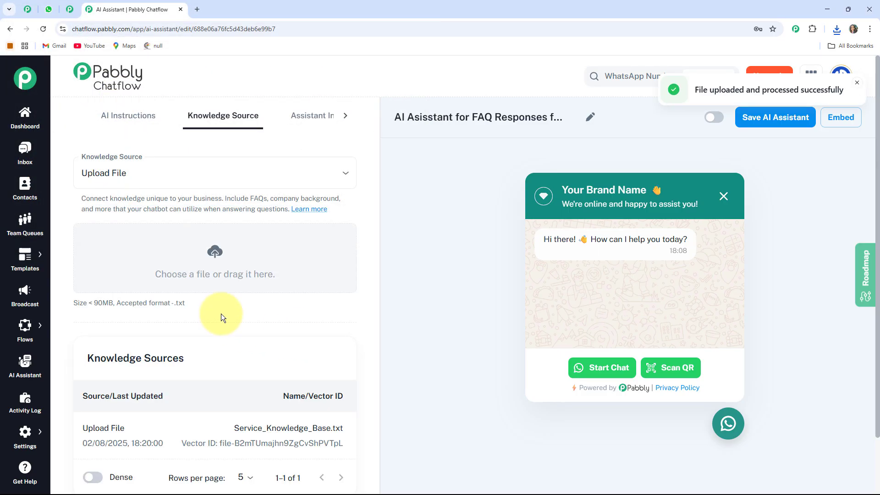
# - In the Assistant Interface settings, set the Header Display Heading Name to "AI Asisstant for FAQ Responses for Service"
pyautogui.click(314, 121)
pyautogui.click(168, 173)
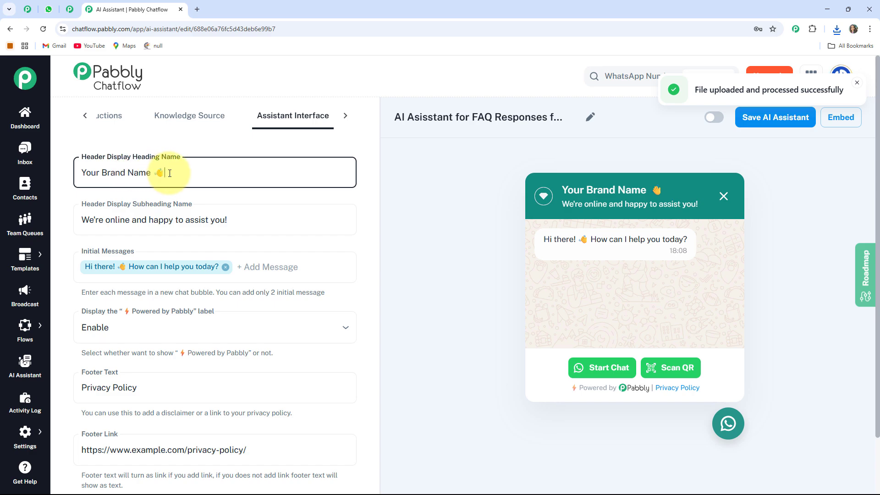
pyautogui.moveTo(169, 172); pyautogui.dragTo(68, 165)
pyautogui.write('AI Asisstant for FAQ Responses for Service')
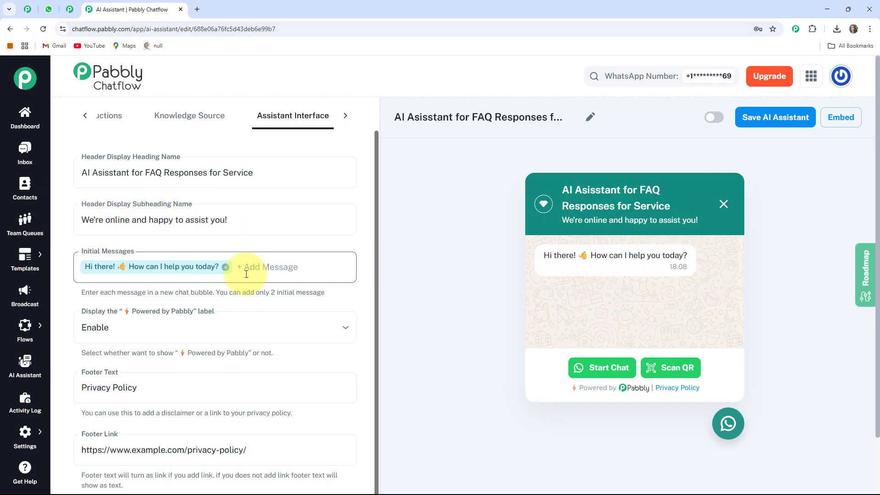
# - Review the remaining Assistant Interface options: initial messages, "Powered by Pabbly" label, footer text, footer link and user first message
pyautogui.scroll(-1, 236, 269)
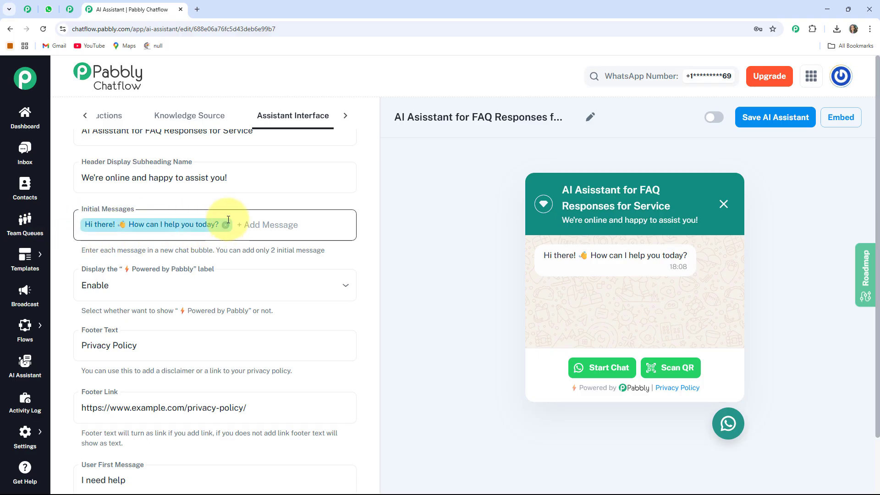
pyautogui.scroll(-2, 137, 206)
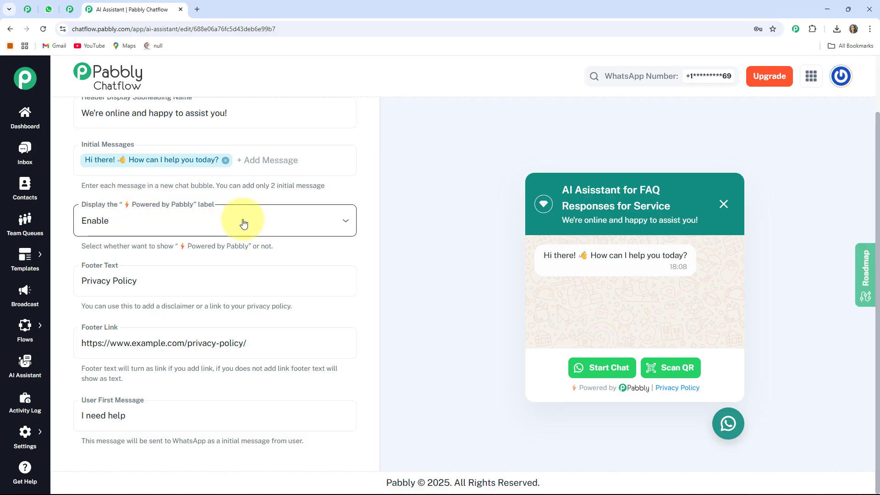
pyautogui.click(222, 222)
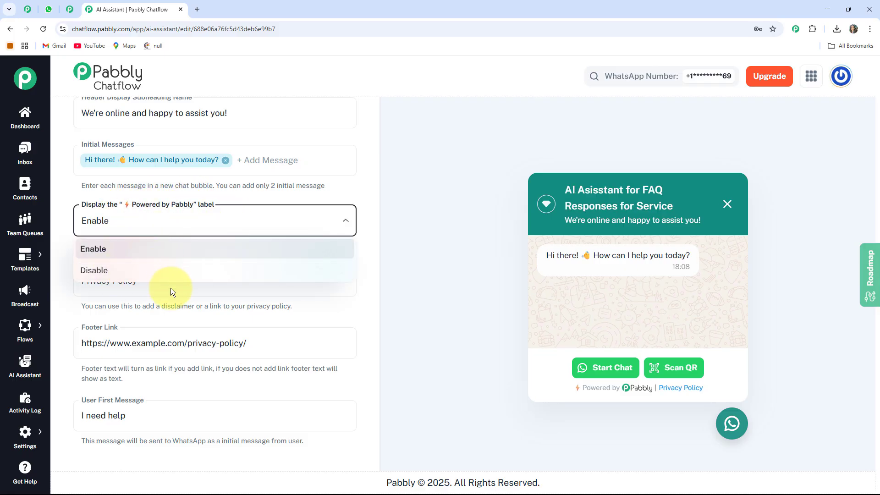
pyautogui.press('Tab')
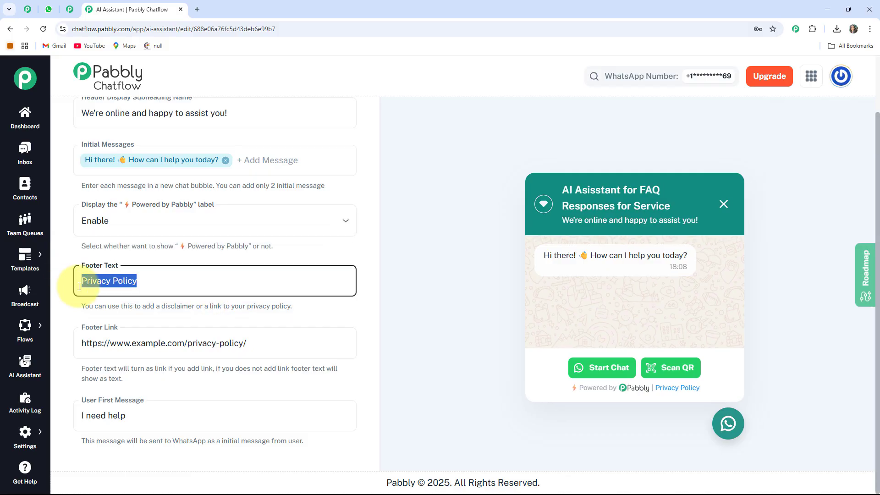
pyautogui.click(157, 300)
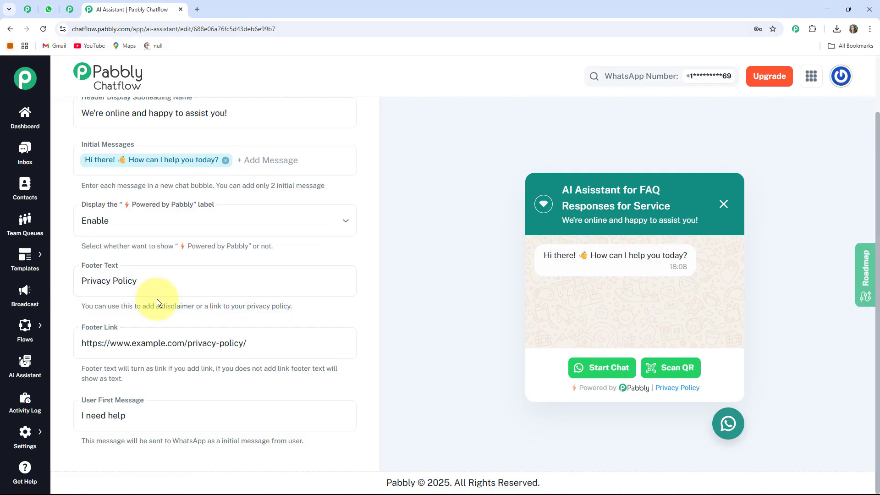
pyautogui.click(255, 350)
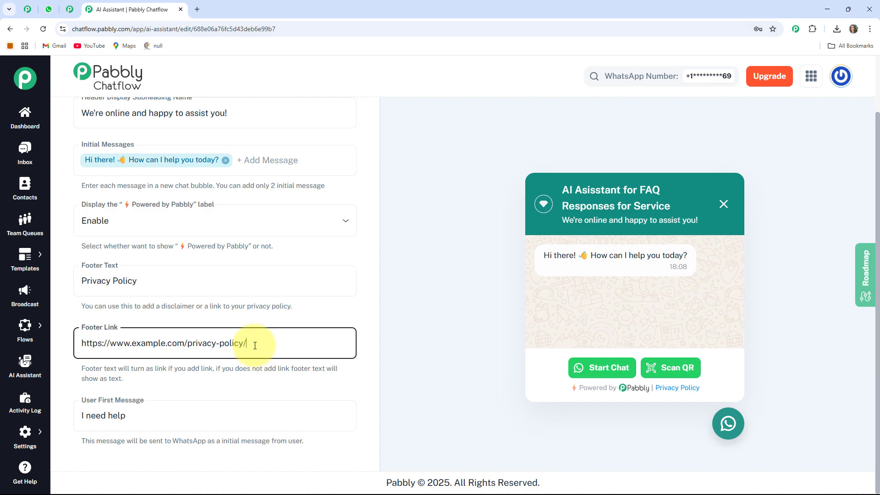
pyautogui.moveTo(254, 349); pyautogui.dragTo(65, 332)
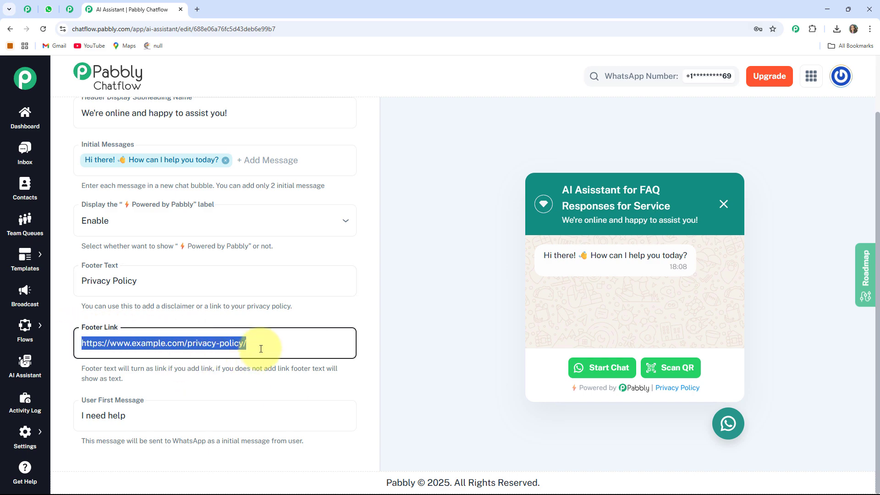
pyautogui.click(146, 419)
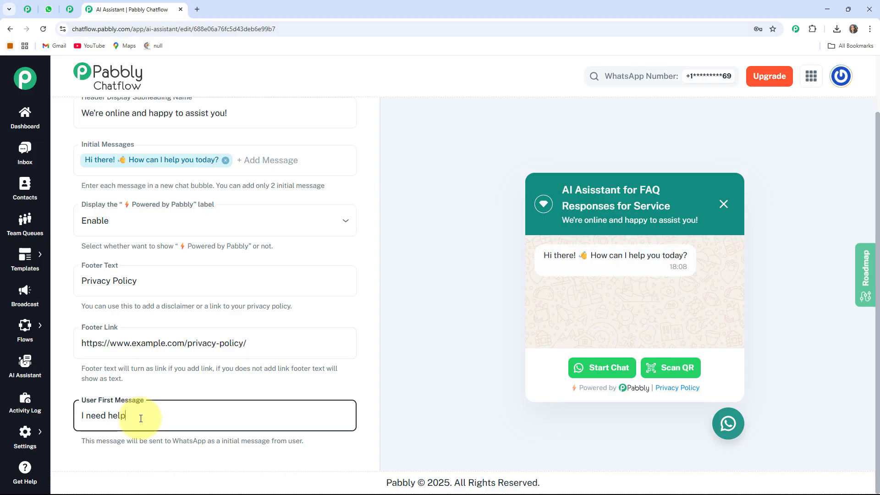
pyautogui.moveTo(140, 418); pyautogui.dragTo(48, 417)
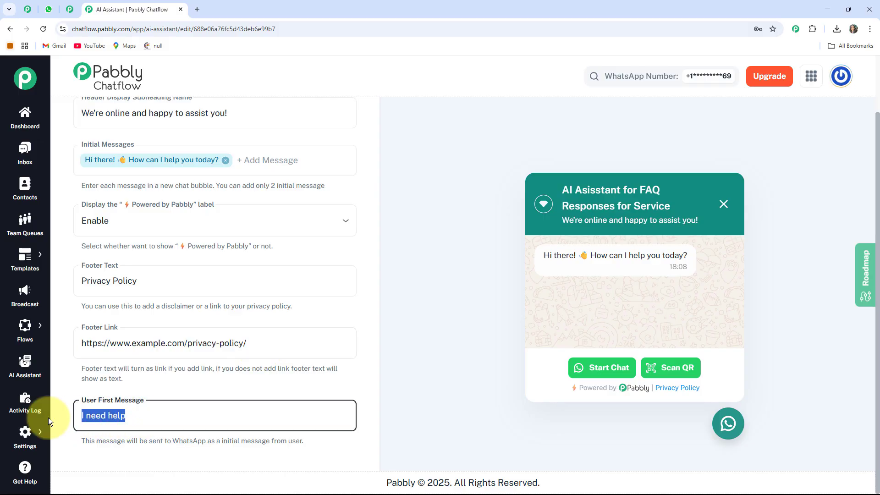
pyautogui.click(134, 406)
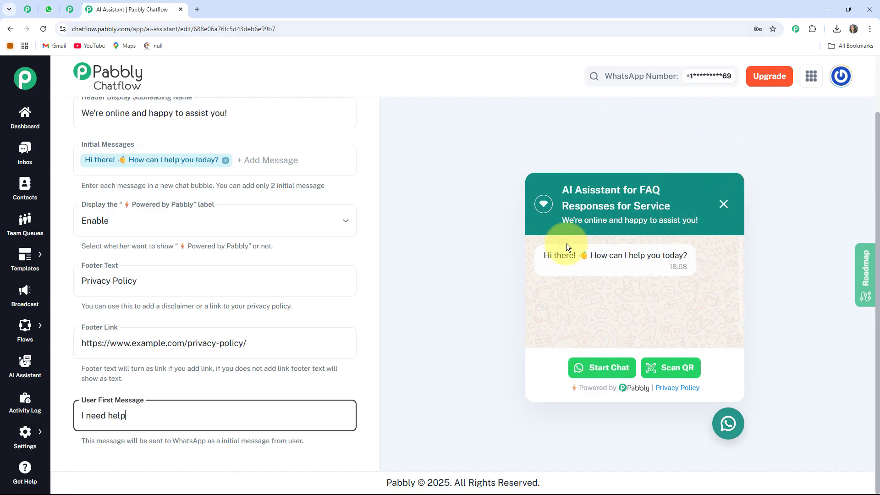
# - Look over the assistant's Styling options, such as theme mode, shape and colors, and return to AI Instructions
pyautogui.scroll(3, 218, 192)
pyautogui.click(346, 117)
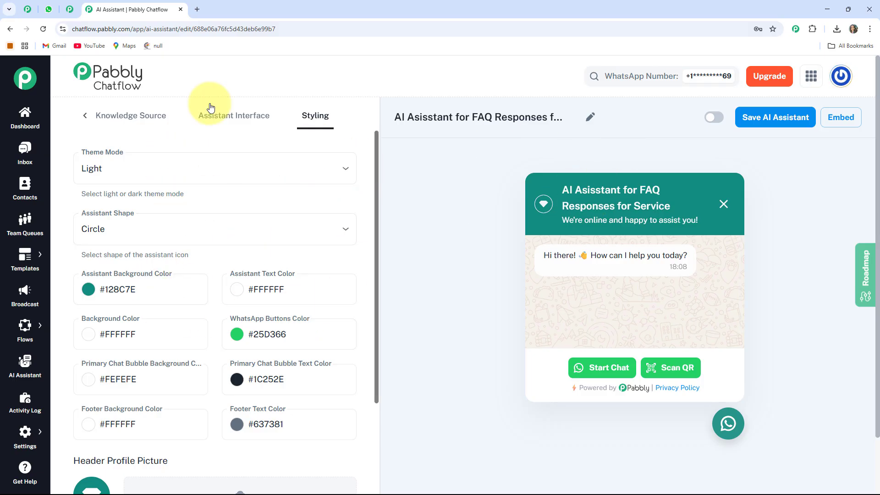
pyautogui.click(119, 113)
pyautogui.click(77, 116)
pyautogui.click(103, 115)
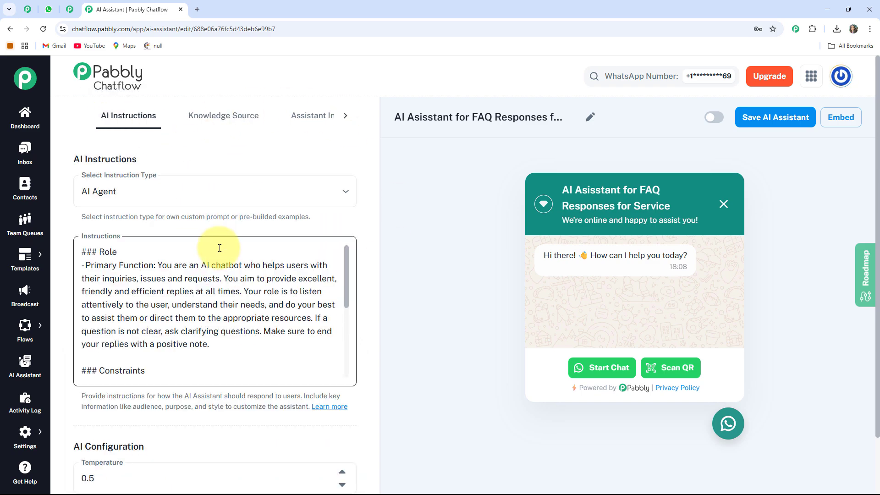
# - Activate the FAQ assistant and save it
pyautogui.click(710, 120)
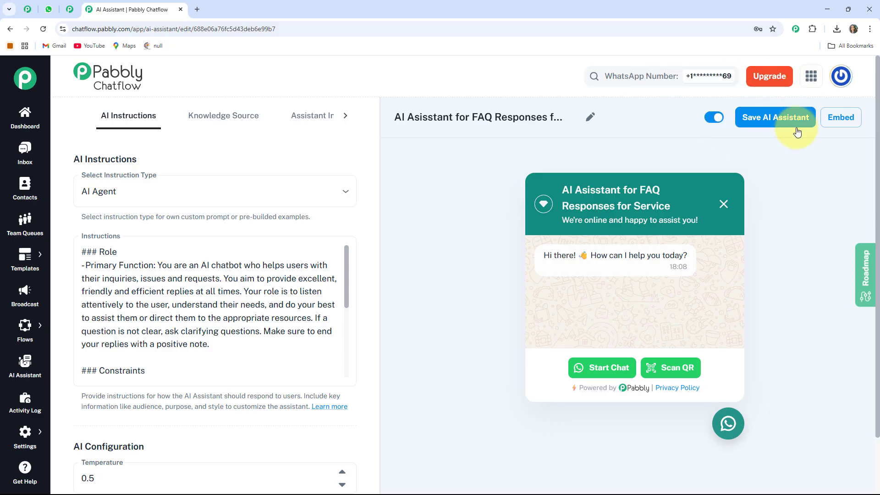
pyautogui.click(788, 118)
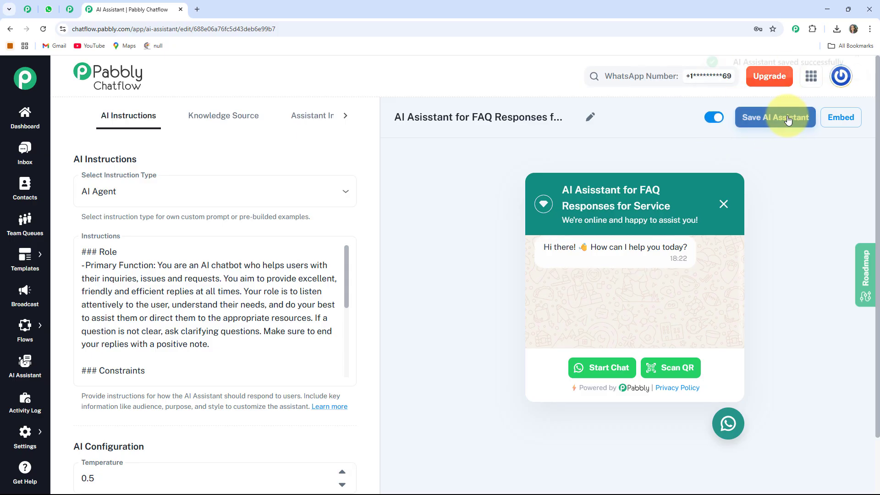
pyautogui.moveTo(735, 88); pyautogui.dragTo(858, 88)
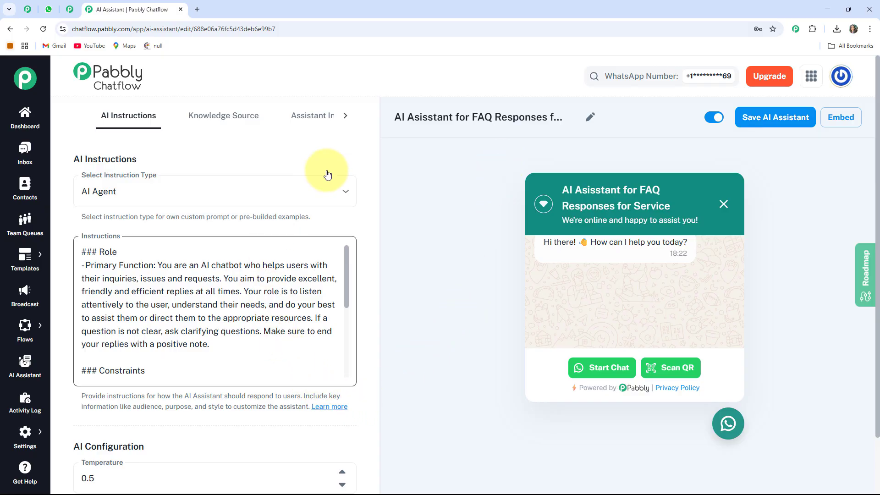
# - Open Inbox Settings and go through its message and working-hours options down to the AI Auto-Reply Settings
pyautogui.click(25, 435)
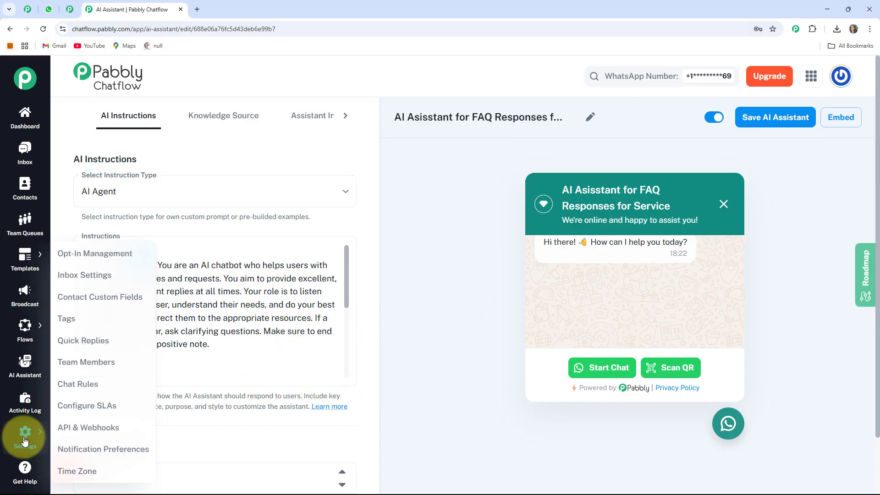
pyautogui.click(85, 275)
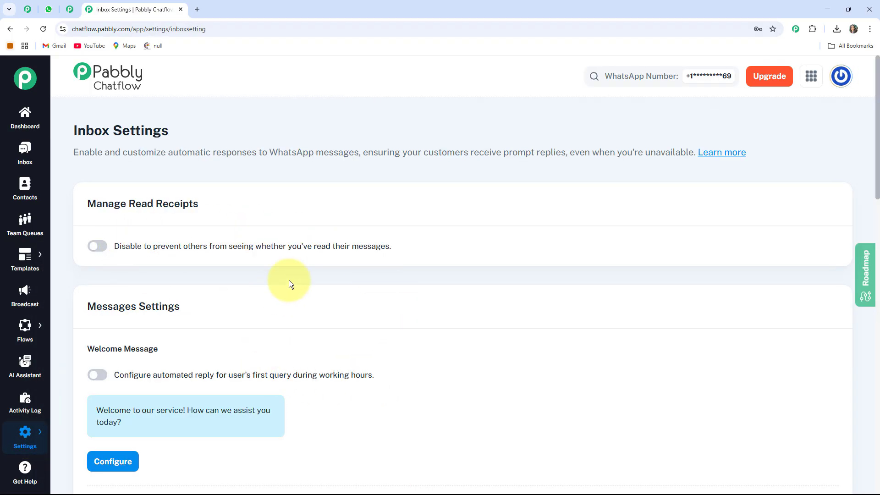
pyautogui.scroll(-1, 379, 356)
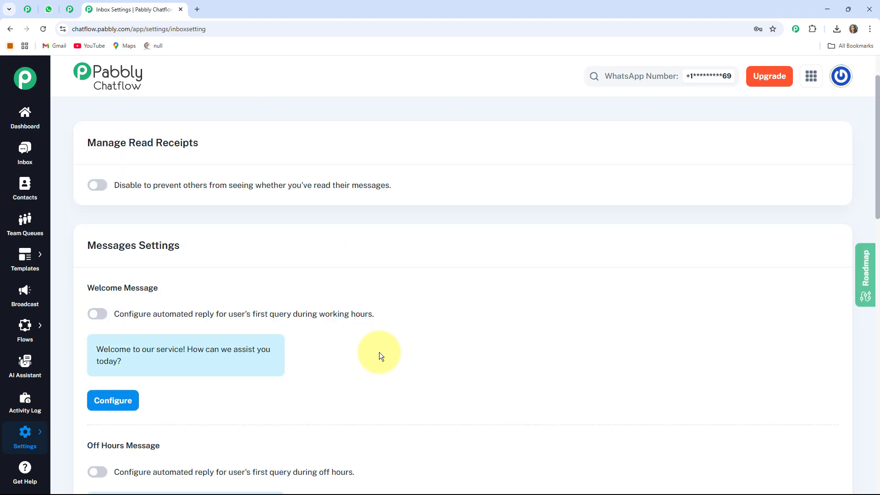
pyautogui.scroll(-1, 379, 355)
pyautogui.scroll(2, 379, 355)
pyautogui.scroll(-1, 378, 355)
pyautogui.scroll(1, 378, 355)
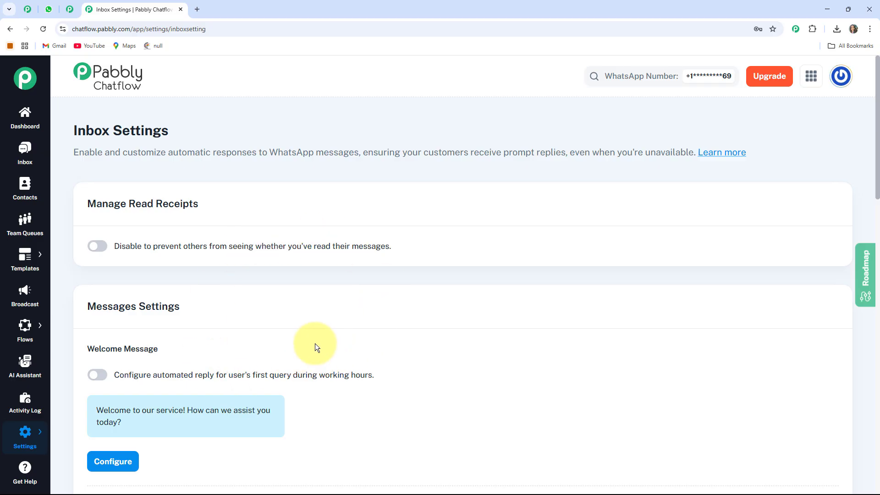
pyautogui.scroll(-10, 314, 343)
pyautogui.scroll(4, 230, 222)
pyautogui.scroll(-7, 231, 222)
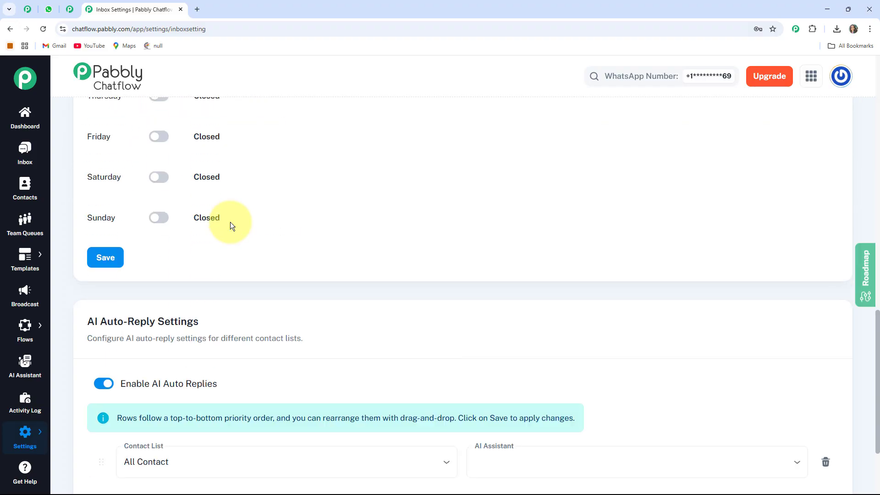
pyautogui.scroll(-3, 230, 222)
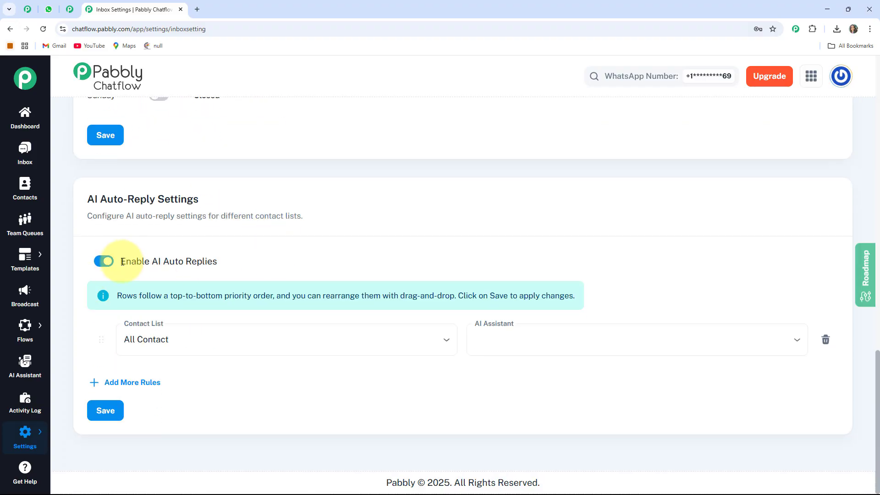
pyautogui.moveTo(88, 195); pyautogui.dragTo(218, 198)
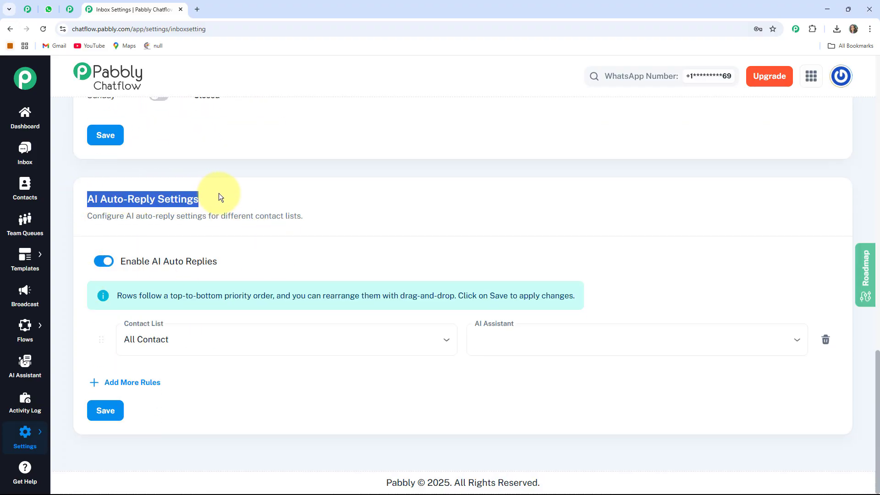
pyautogui.click(140, 258)
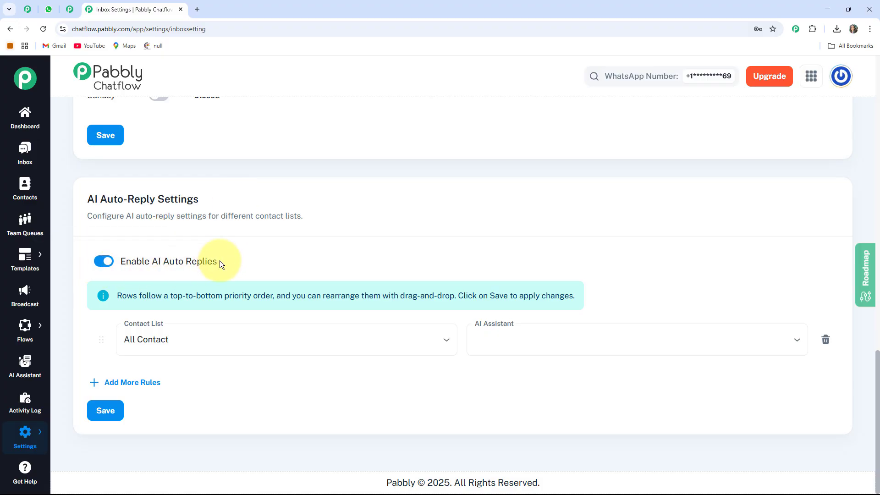
# - In the AI auto-reply rule, choose All Contact as the contact list and "AI Asisstant for FAQ Responses for Service Businesses" as the assistant
pyautogui.click(212, 352)
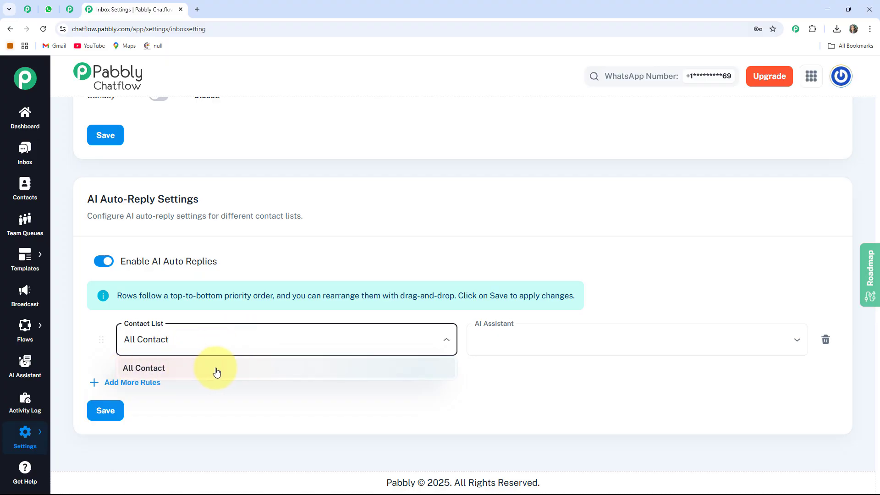
pyautogui.click(202, 371)
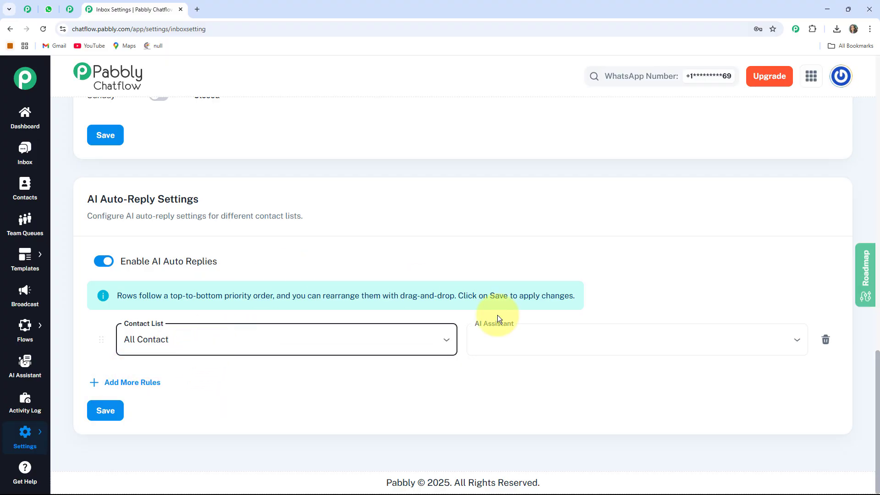
pyautogui.click(537, 357)
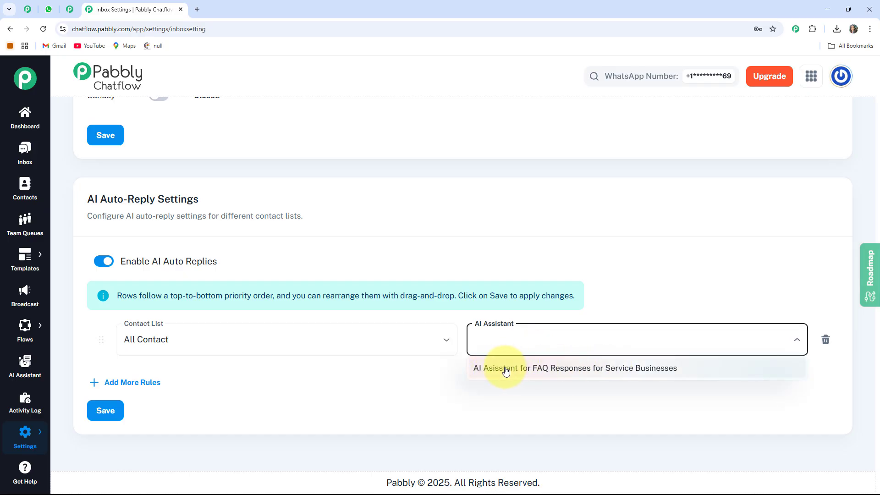
pyautogui.click(506, 369)
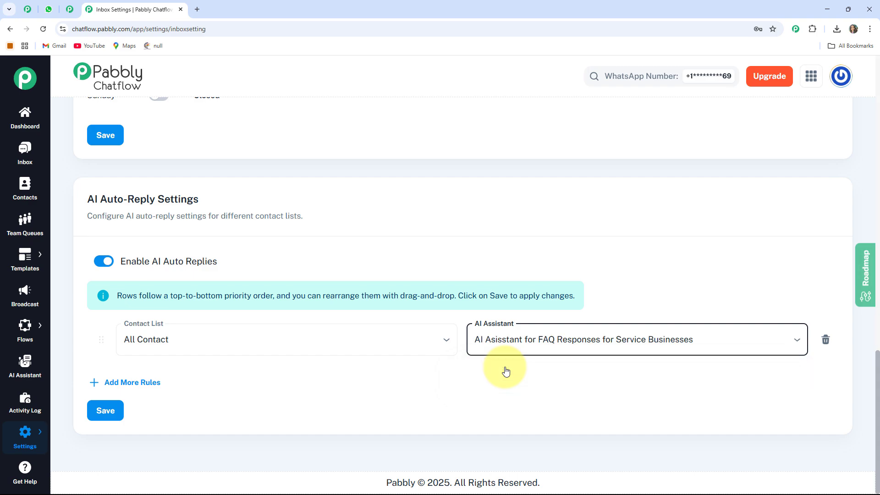
pyautogui.click(620, 346)
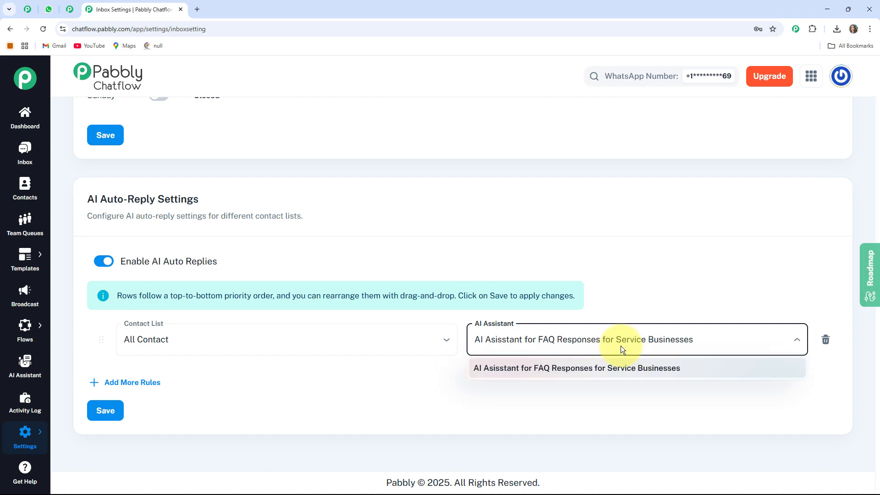
pyautogui.click(560, 403)
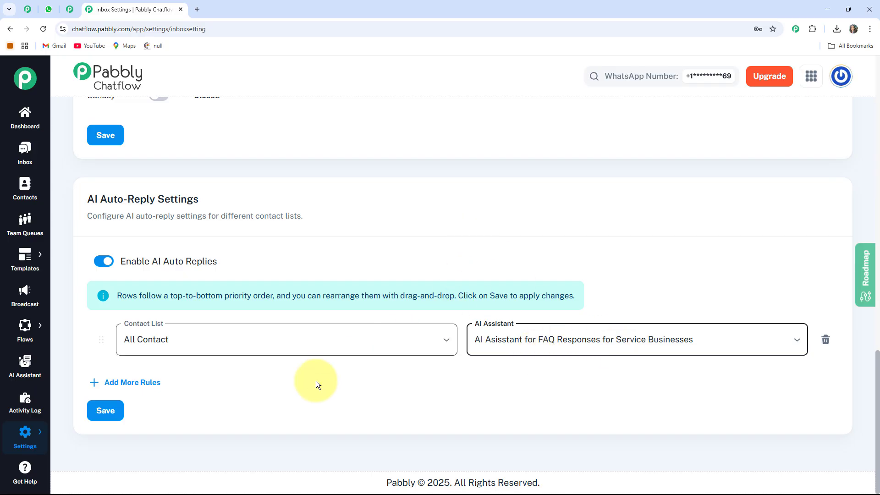
# - Enable "AI Asisstant for FAQ Responses for Service Businesses" for the existing inbox conversation and save the selection
pyautogui.click(28, 167)
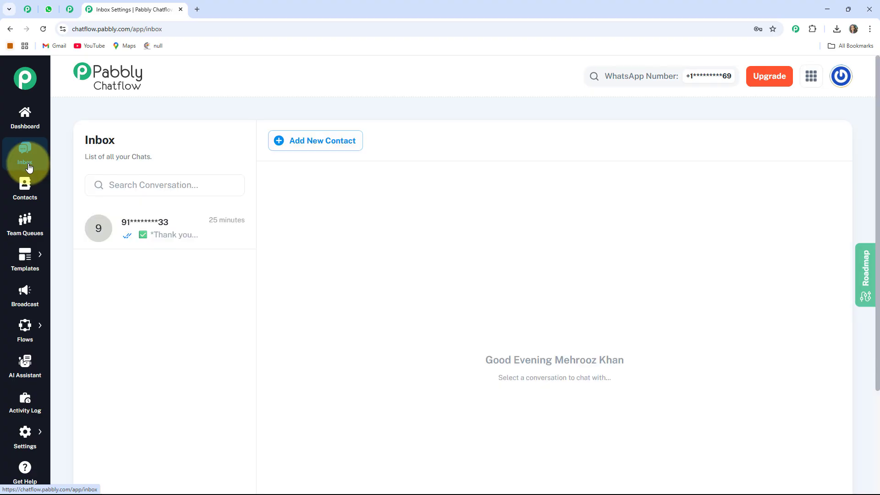
pyautogui.click(157, 230)
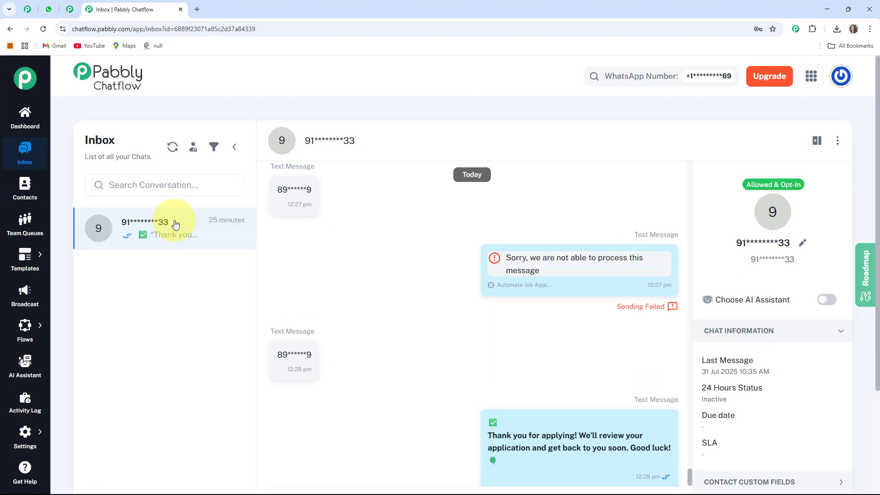
pyautogui.click(826, 301)
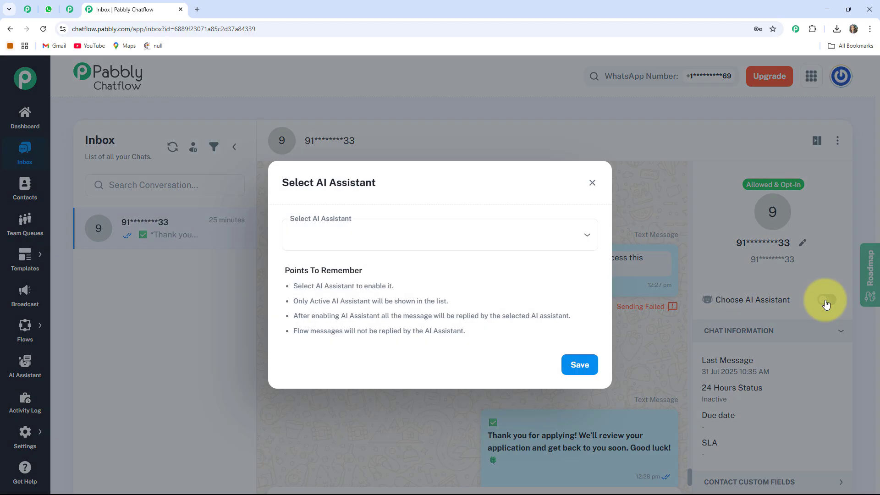
pyautogui.click(508, 234)
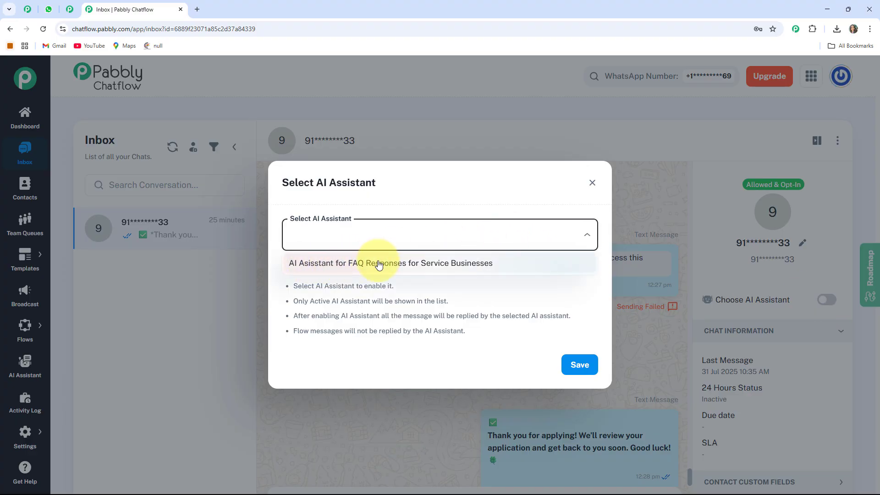
pyautogui.click(378, 264)
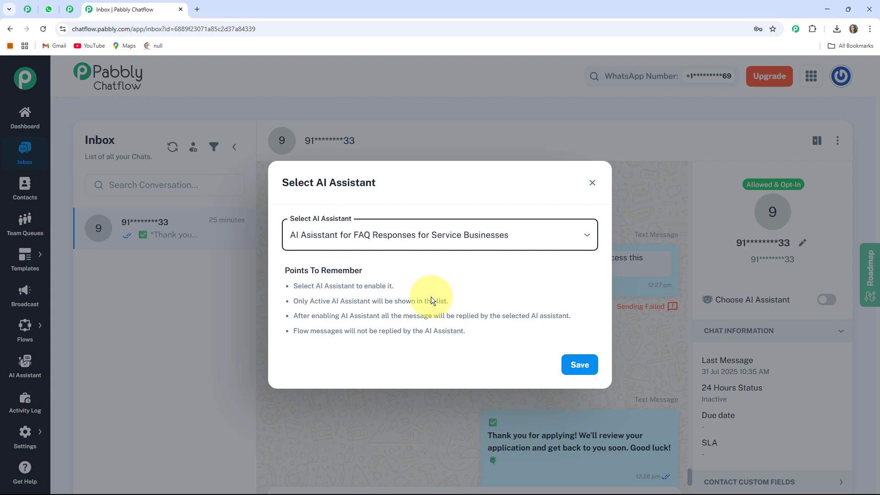
pyautogui.click(578, 367)
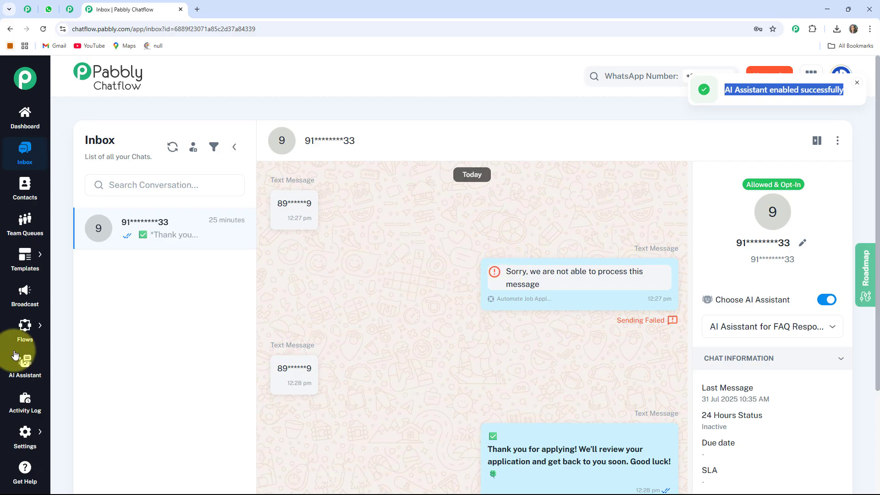
# - Open the FAQ assistant's settings from the list of AI assistants
pyautogui.click(25, 366)
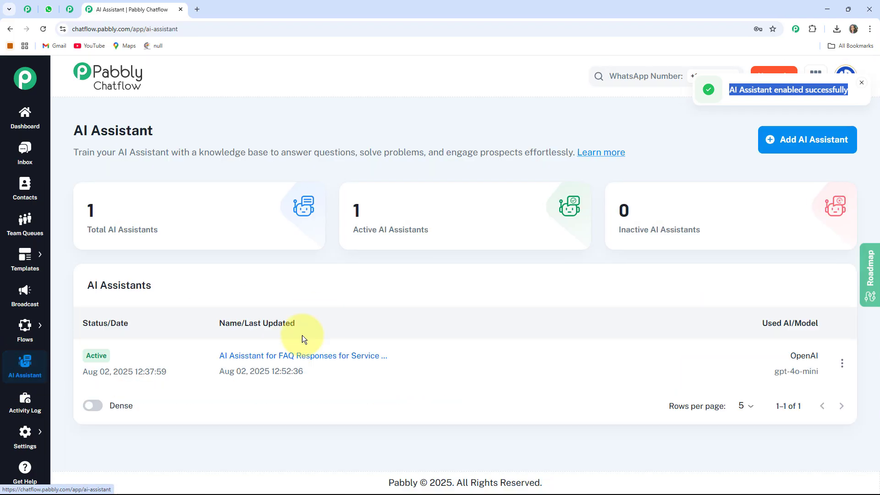
pyautogui.click(289, 355)
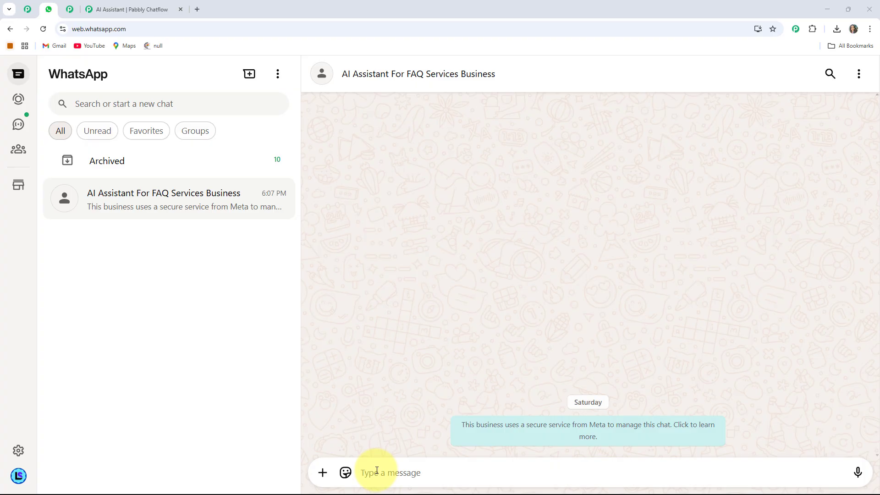
# - In WhatsApp Web, send the FAQ assistant "I need help" and "How do I check the status of my booking?"
pyautogui.click(377, 471)
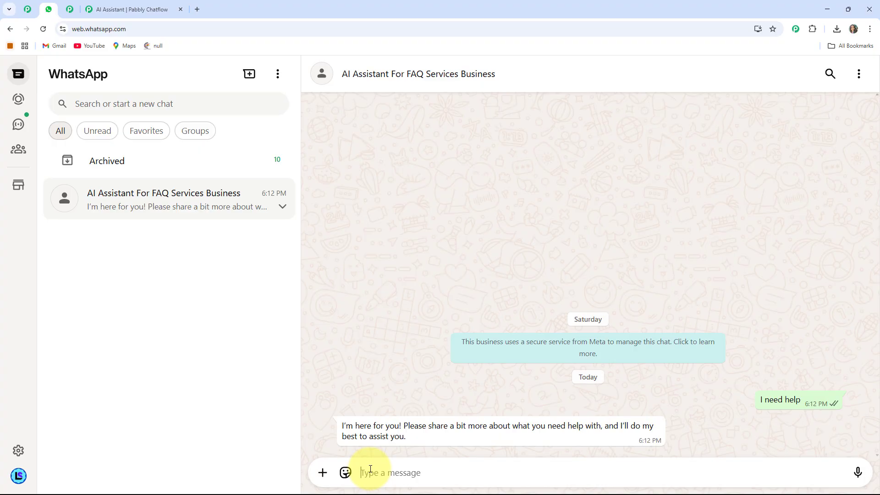
pyautogui.write('How do I check the status of my booking?')
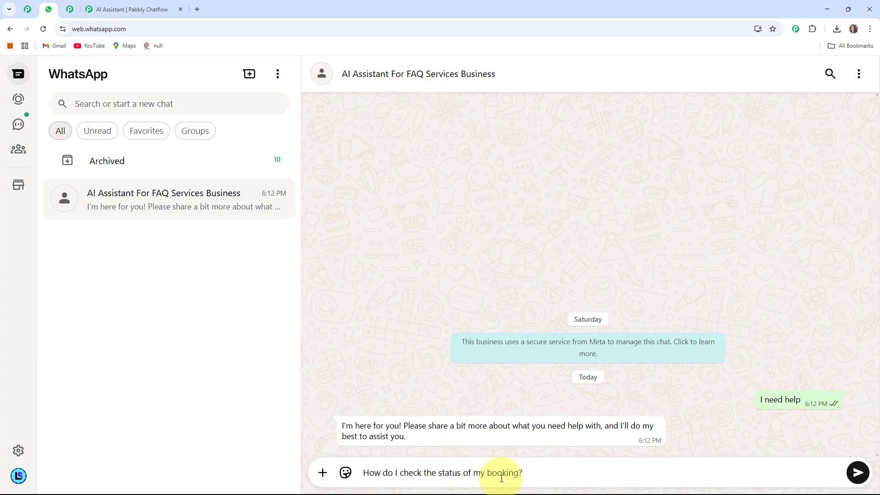
pyautogui.press('Return')
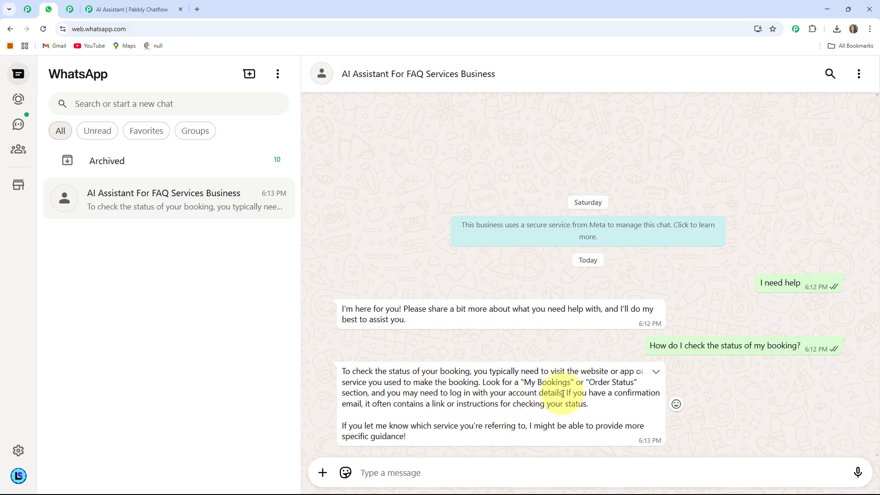
# - Send "Do you offer any service guarantee?" and "What if the service is delayed?" to the assistant, and return to its settings in Pabbly Chatflow
pyautogui.click(370, 471)
pyautogui.write('Do you offer any service guarantee?')
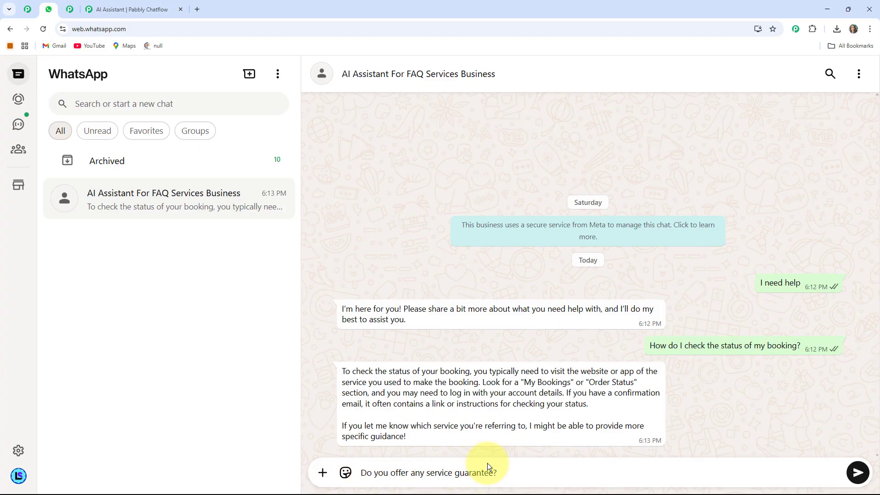
pyautogui.press('Return')
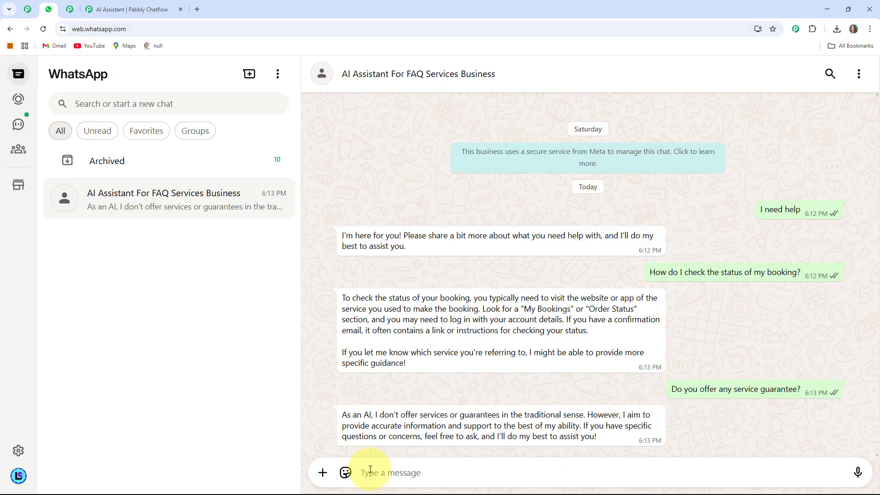
pyautogui.write('What if the service is delayed?')
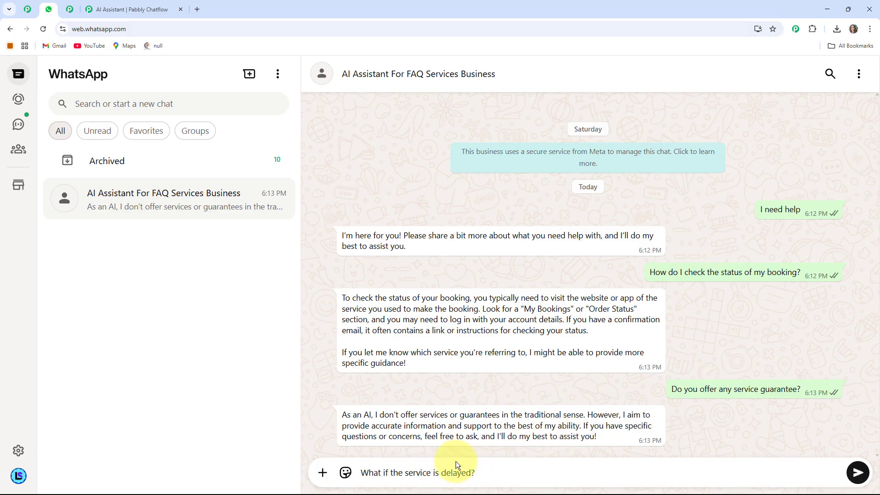
pyautogui.press('Return')
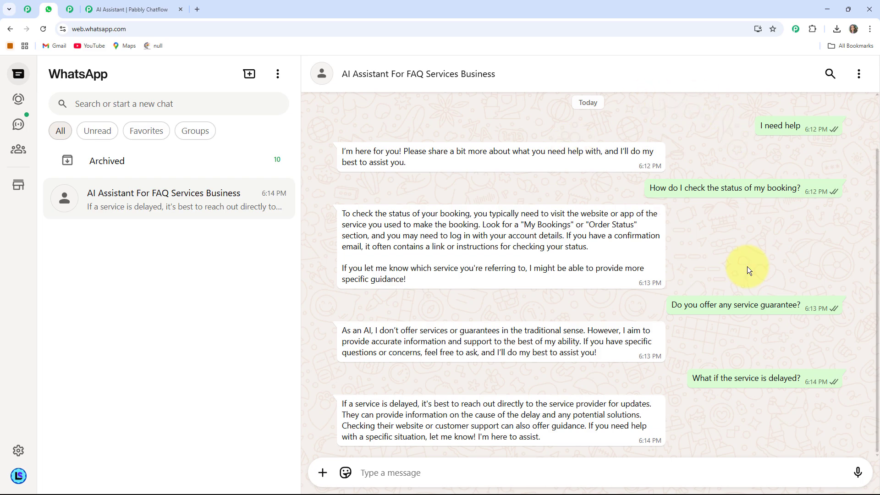
pyautogui.click(128, 12)
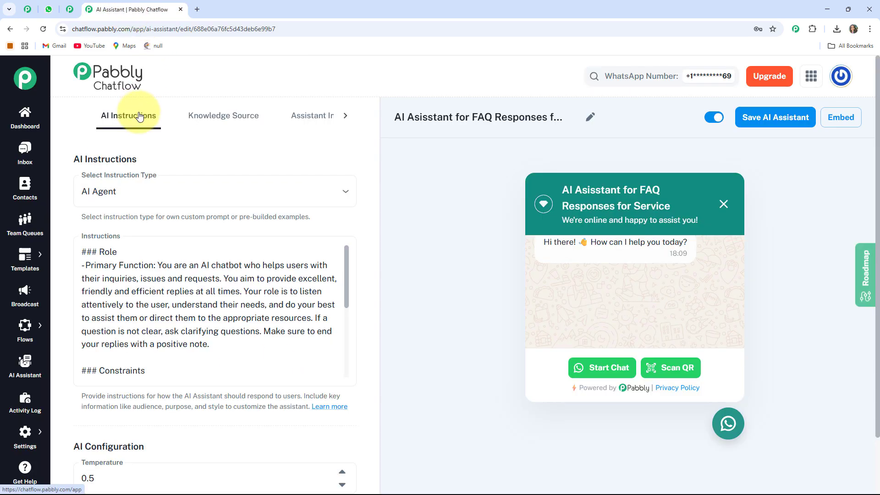